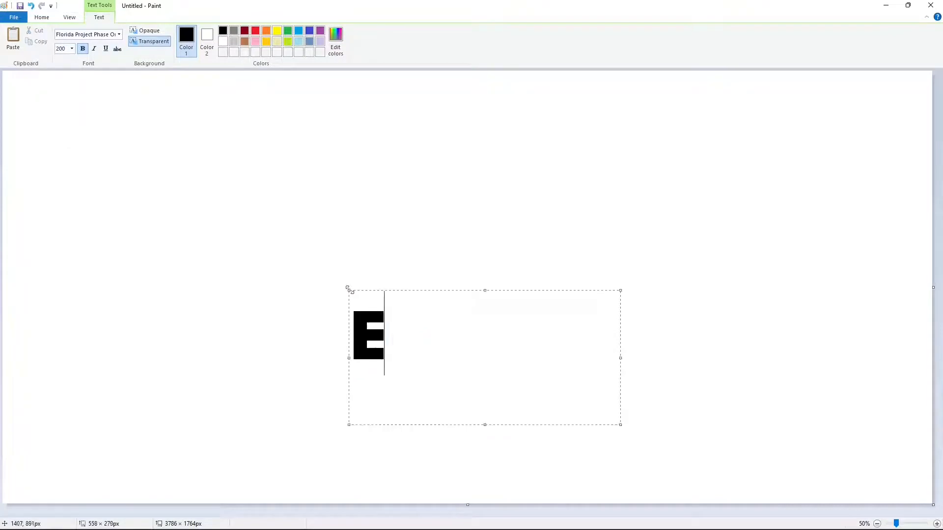
# Enlarge the letter E to font size 220 and stretch its text box slightly up and outward
pyautogui.hotkey('ctrl', 'a')
pyautogui.click(72, 49)
pyautogui.write('210')
pyautogui.press('Return')
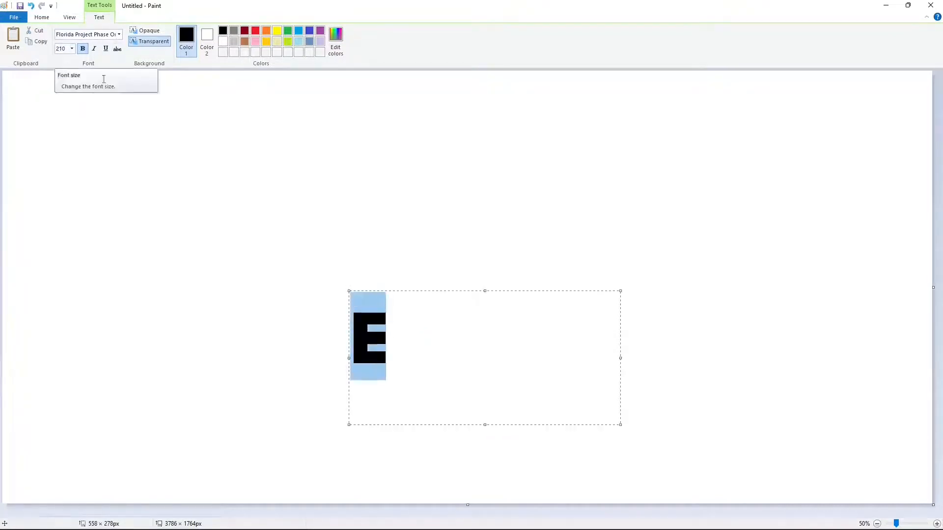
pyautogui.moveTo(349, 291); pyautogui.dragTo(350, 286)
pyautogui.click(72, 48)
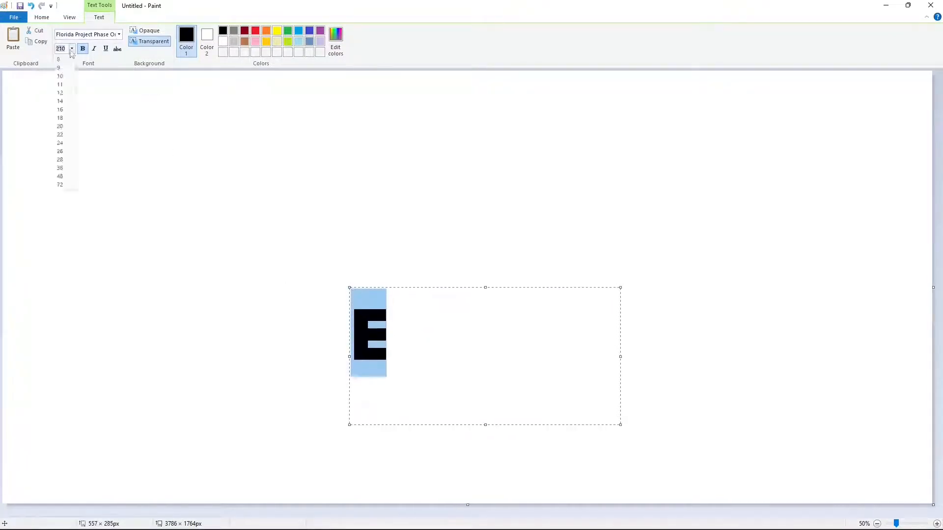
pyautogui.write('220')
pyautogui.press('Return')
pyautogui.click(392, 312)
pyautogui.moveTo(349, 287); pyautogui.dragTo(347, 282)
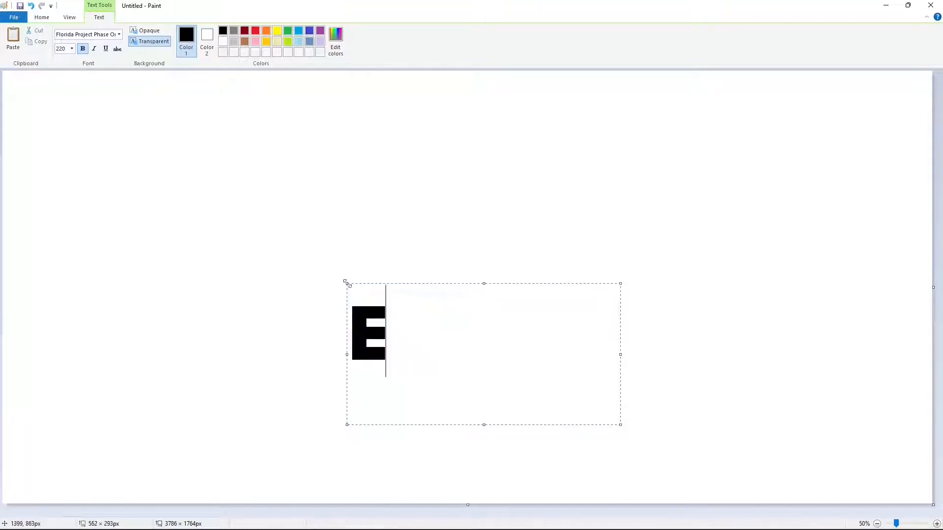
# Complete the text as ELEVE and place it in the left half of the canvas
pyautogui.write('LEVE')
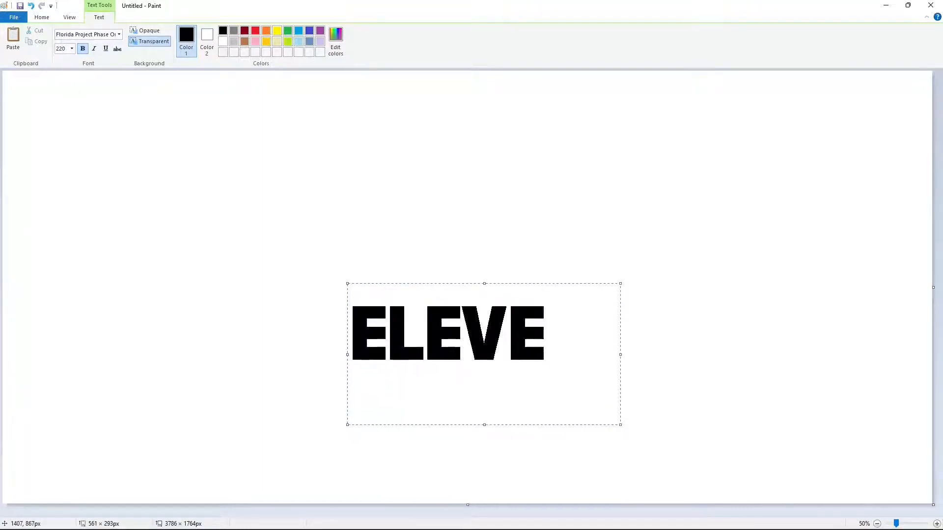
pyautogui.moveTo(347, 283); pyautogui.dragTo(160, 258)
pyautogui.click(204, 214)
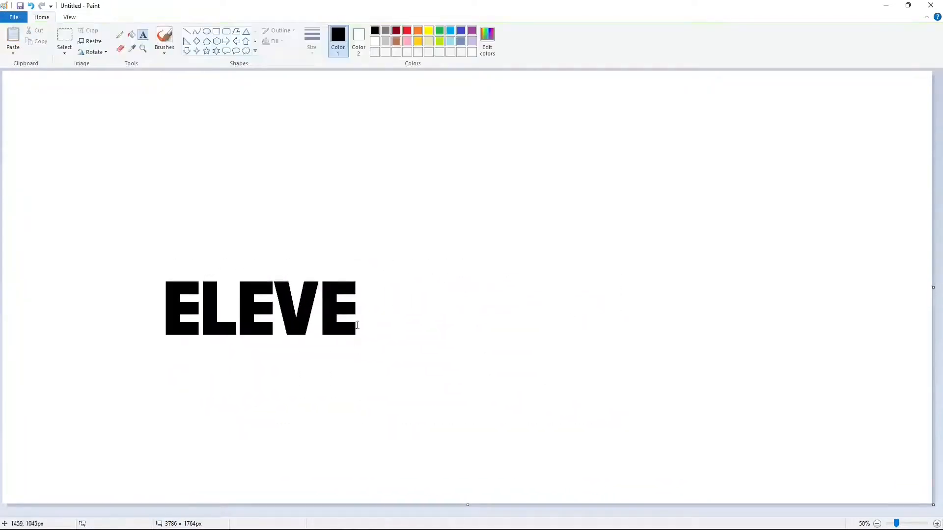
# Try a lowercase n after ELEVE, discard it, and undo the ELEVE text
pyautogui.click(353, 317)
pyautogui.write('n')
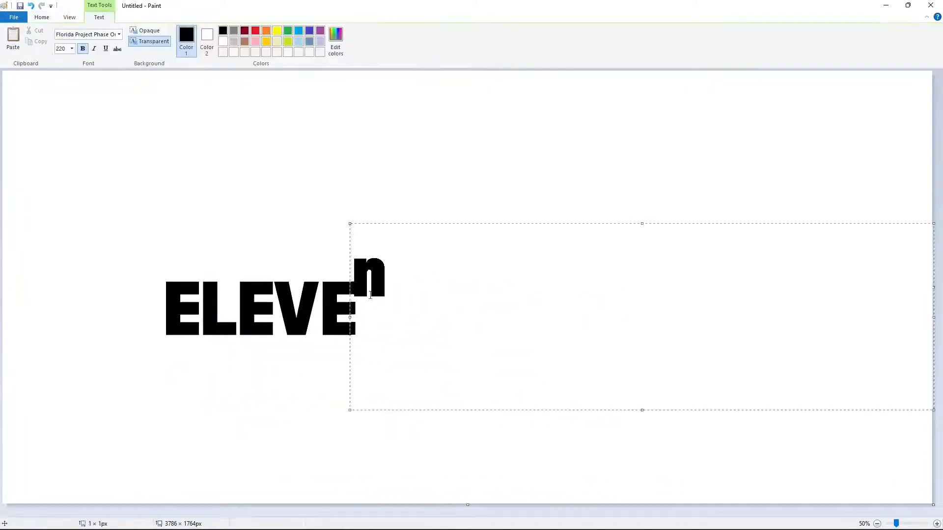
pyautogui.moveTo(350, 223); pyautogui.dragTo(364, 258)
pyautogui.press('BackSpace')
pyautogui.click(127, 178)
pyautogui.hotkey('ctrl', 'z')
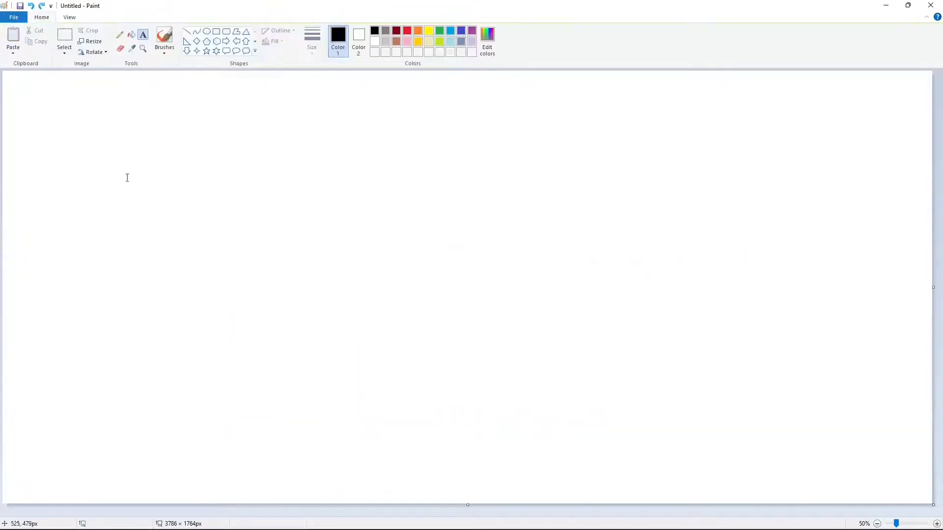
# Write ELEVE at font size 220 and place it near the canvas's left edge at mid-height
pyautogui.click(141, 285)
pyautogui.write('ELEVEN')
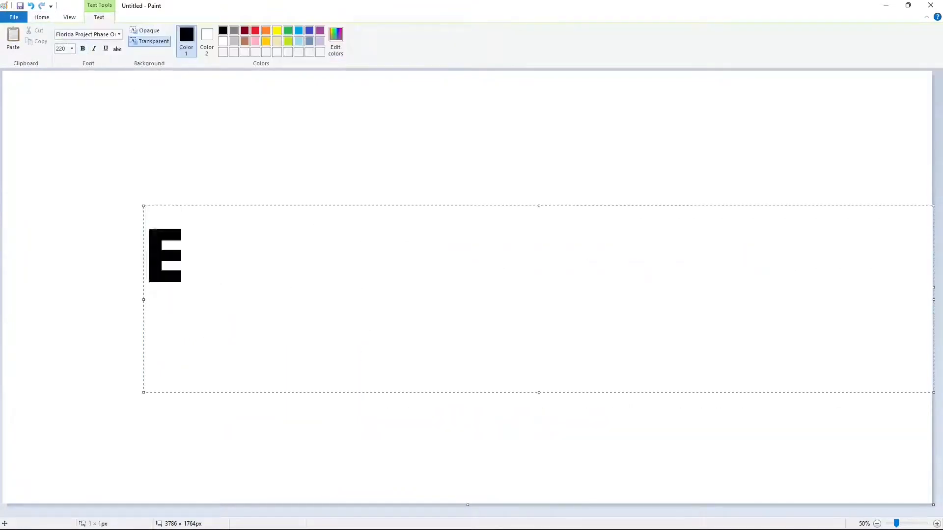
pyautogui.press('BackSpace')
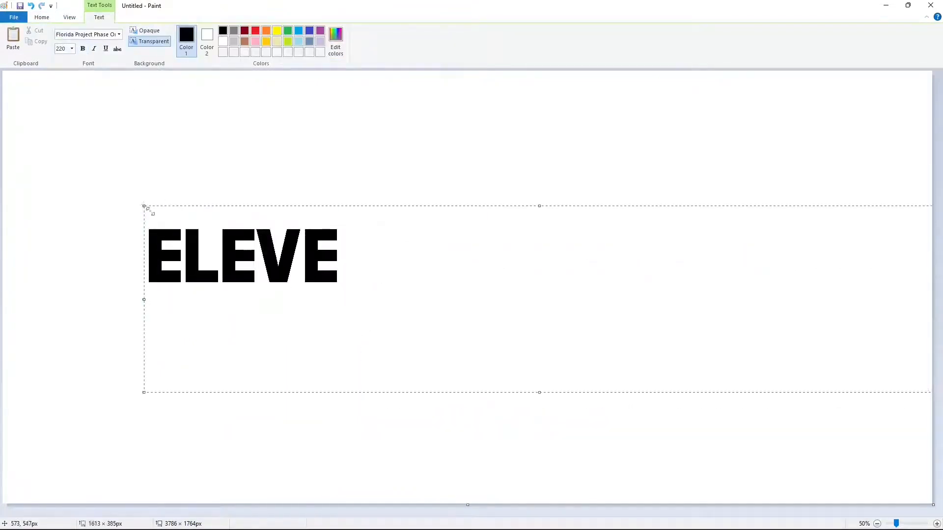
pyautogui.moveTo(144, 206); pyautogui.dragTo(63, 210)
pyautogui.click(116, 171)
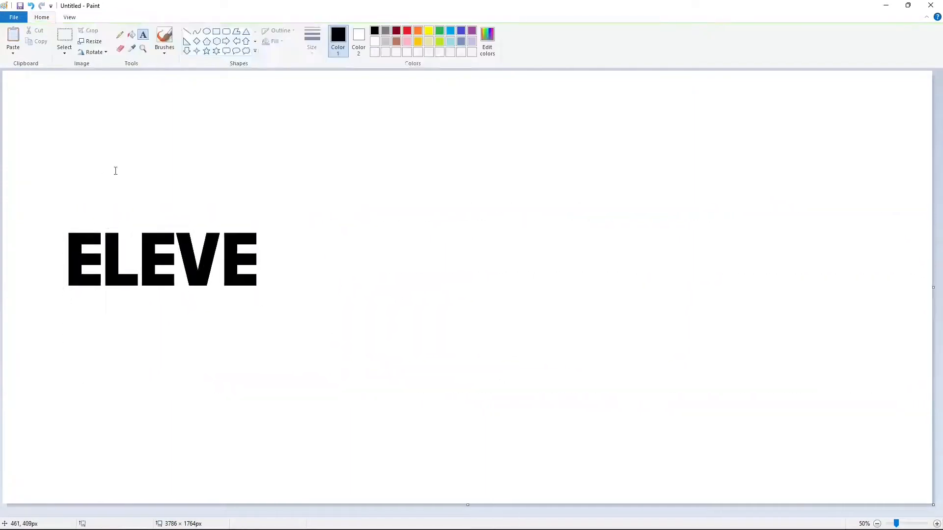
# Add a separate lowercase n at font size 320 and place it below and to the right of ELEVE
pyautogui.click(267, 273)
pyautogui.write('n')
pyautogui.hotkey('ctrl', 'a')
pyautogui.click(73, 49)
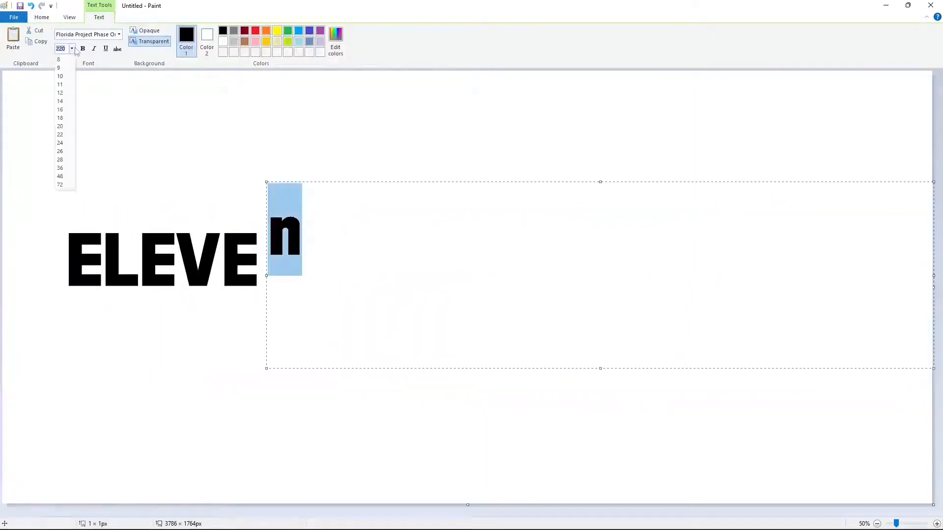
pyautogui.press('Return')
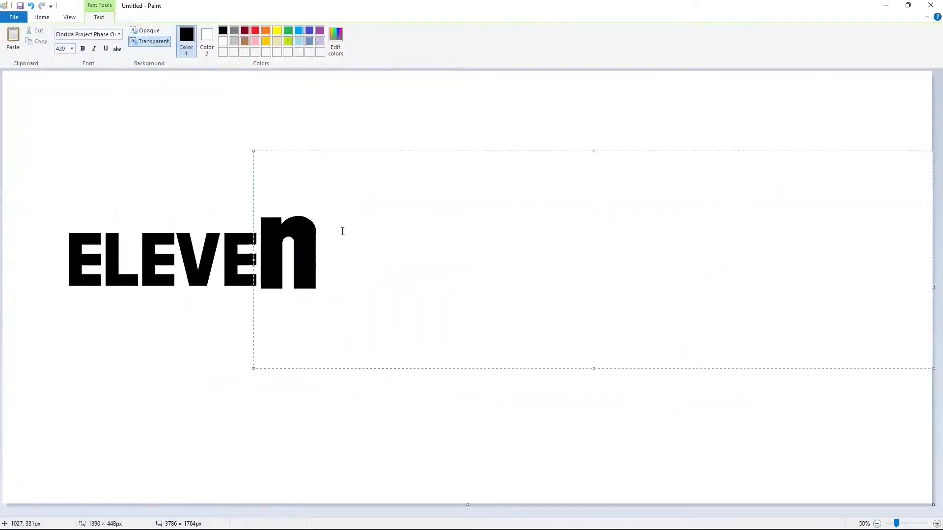
pyautogui.click(73, 49)
pyautogui.write('320')
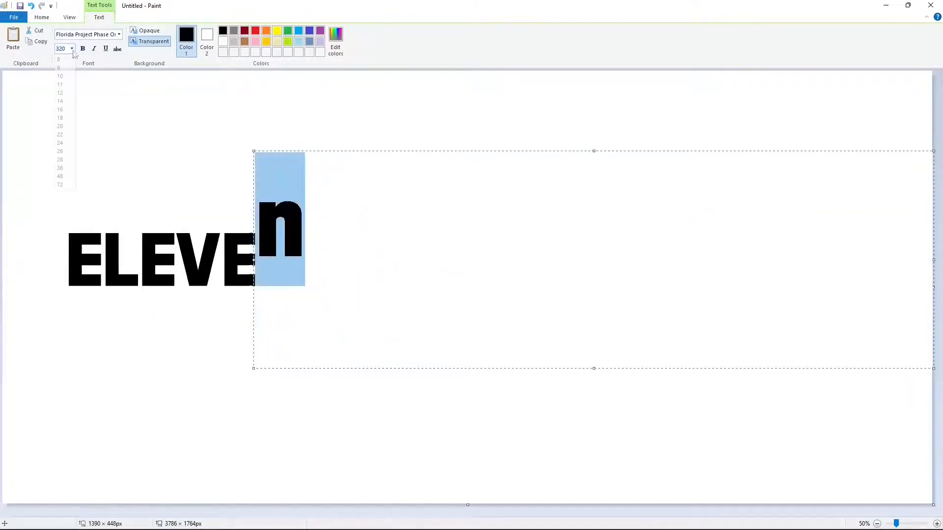
pyautogui.click(280, 156)
pyautogui.moveTo(254, 151); pyautogui.dragTo(376, 338)
pyautogui.click(175, 147)
# Replace the lowercase n with a pasted copy of itself, set on ELEVE's baseline against the last E
pyautogui.click(64, 35)
pyautogui.hotkey('ctrl', 'c')
pyautogui.click(791, 458)
pyautogui.click(936, 524)
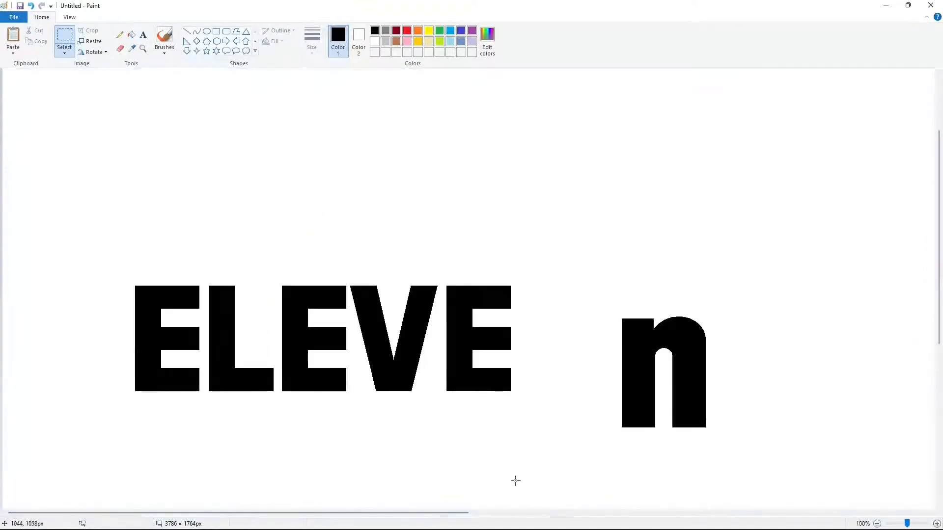
pyautogui.hotkey('ctrl', 'z')
pyautogui.hotkey('ctrl', 'v')
pyautogui.moveTo(113, 187); pyautogui.dragTo(564, 319)
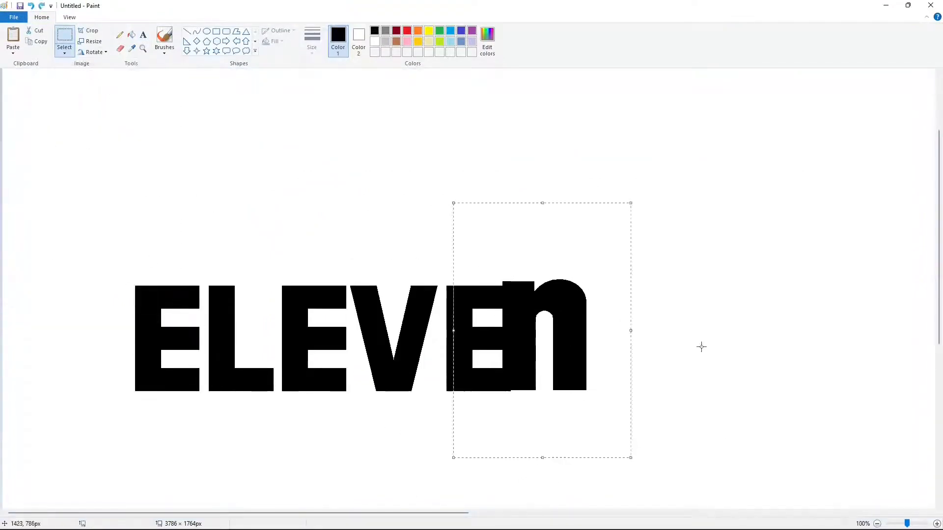
# Nudge the pasted n to the right until a narrow gap separates it from the last E
pyautogui.press('Right')
pyautogui.press('Right')
pyautogui.press('Right')
pyautogui.press('Right')
pyautogui.press('Right')
pyautogui.press('Right')
pyautogui.press('Right')
pyautogui.press('Right')
pyautogui.press('Right')
pyautogui.press('Right')
pyautogui.press('Right')
pyautogui.press('Right')
pyautogui.press('Right')
pyautogui.press('Right')
pyautogui.press('Right')
pyautogui.press('Right')
pyautogui.press('Right')
pyautogui.press('Right')
pyautogui.press('Right')
pyautogui.press('Right')
pyautogui.click(364, 287)
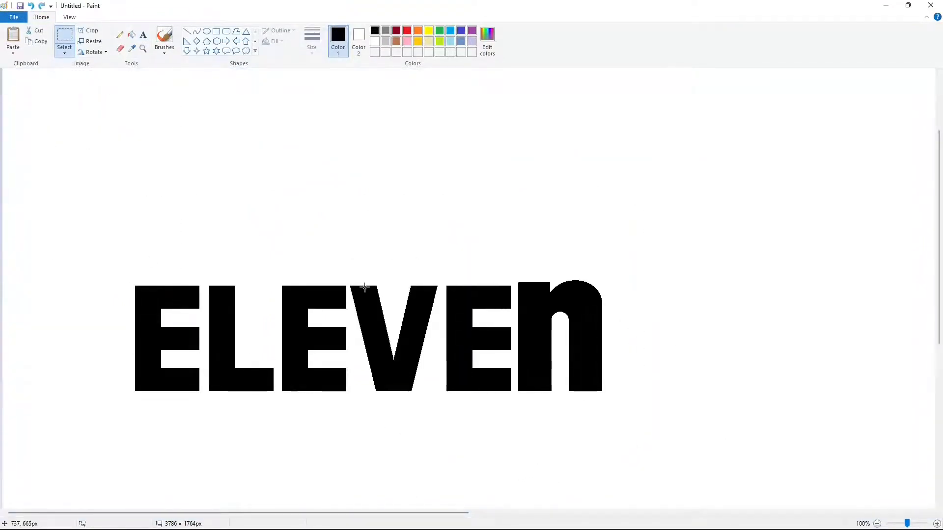
# Trim the n's upper-left top edge level with the E using a solid white rectangle
pyautogui.click(216, 31)
pyautogui.click(275, 42)
pyautogui.click(282, 66)
pyautogui.click(374, 41)
pyautogui.moveTo(496, 248)
pyautogui.mouseDown()
pyautogui.moveTo(632, 283)
pyautogui.moveTo(563, 276)
pyautogui.moveTo(553, 284)
pyautogui.mouseUp()
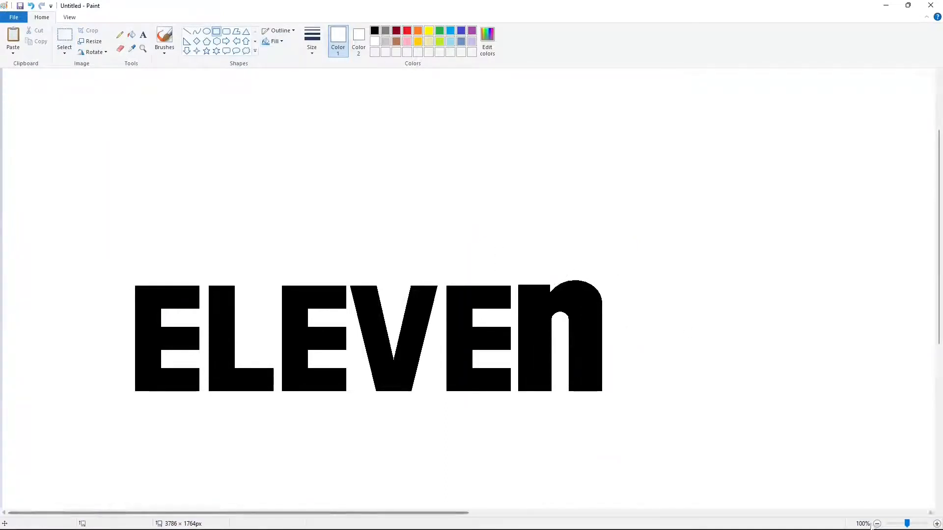
# Select the whole ELEVEn lettering and cut it from the canvas
pyautogui.click(877, 524)
pyautogui.click(64, 37)
pyautogui.moveTo(37, 189); pyautogui.dragTo(340, 353)
pyautogui.hotkey('ctrl', 'x')
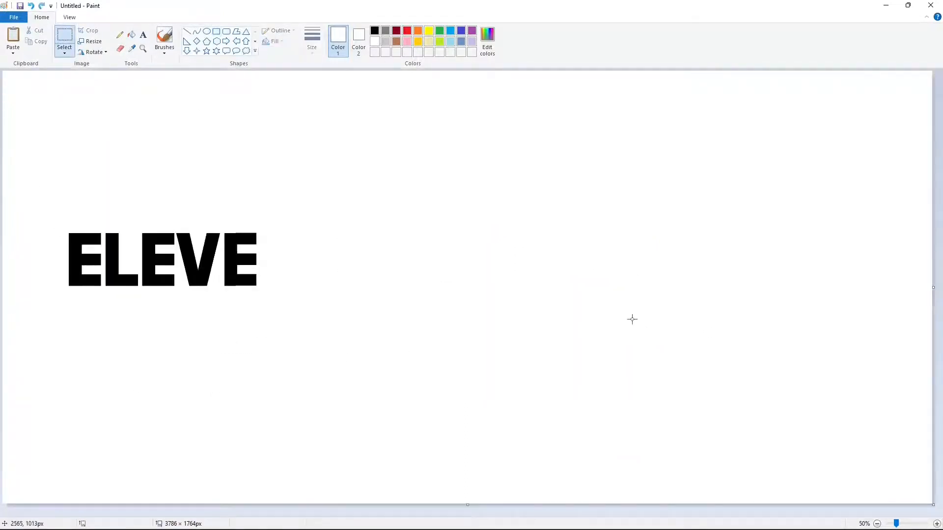
pyautogui.hotkey('ctrl', 'v')
pyautogui.moveTo(262, 146); pyautogui.dragTo(595, 347)
pyautogui.moveTo(438, 330); pyautogui.dragTo(445, 330)
pyautogui.press('Delete')
# Paste the ELEVEn lettering, centre it in the canvas's lower half, and narrow the selection to about 1176 × 666 px
pyautogui.hotkey('ctrl', 'v')
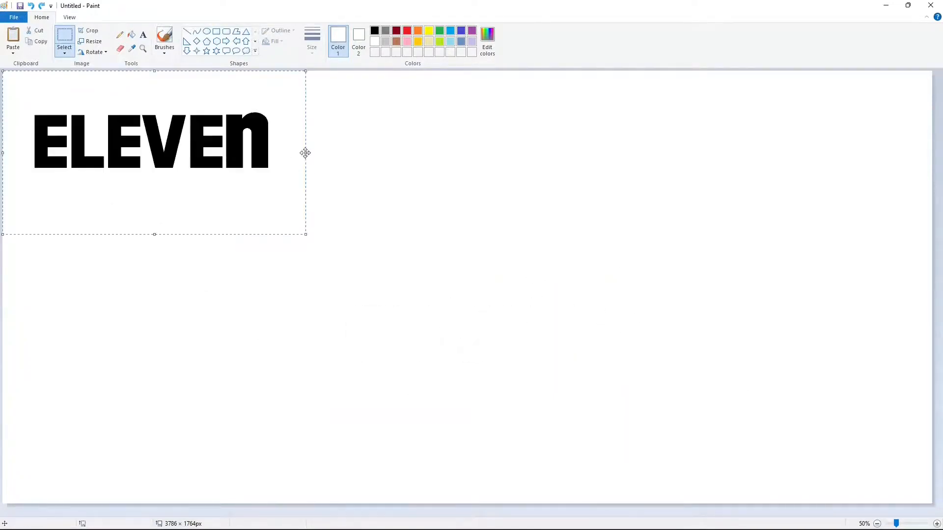
pyautogui.moveTo(305, 153); pyautogui.dragTo(625, 345)
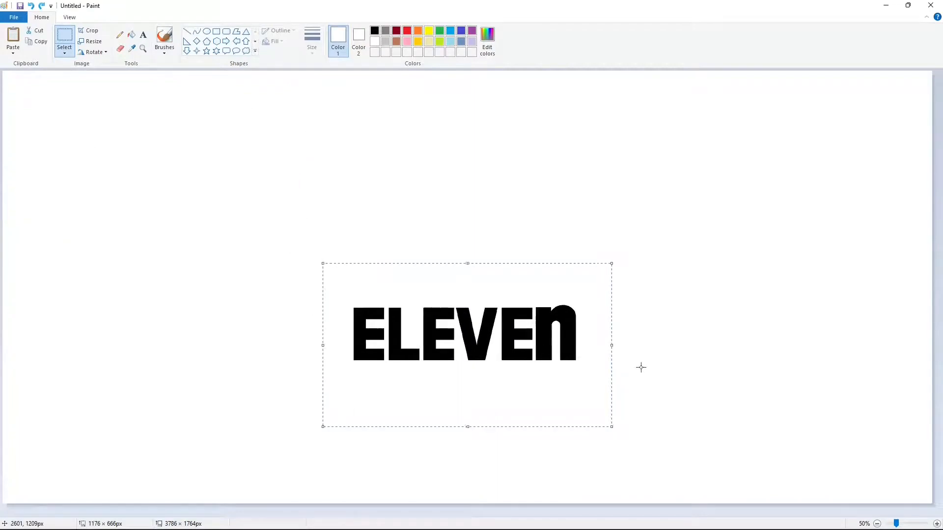
pyautogui.click(695, 372)
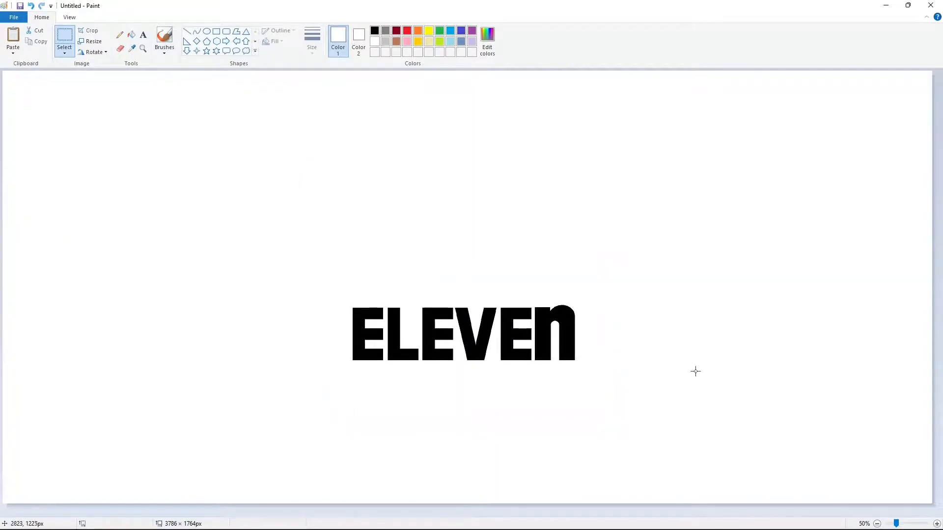
# Outline the 7's upper bar in black above ELEVEn, with straight top, left and bottom edges and a curved slanted right end
pyautogui.click(187, 31)
pyautogui.click(312, 39)
pyautogui.click(335, 105)
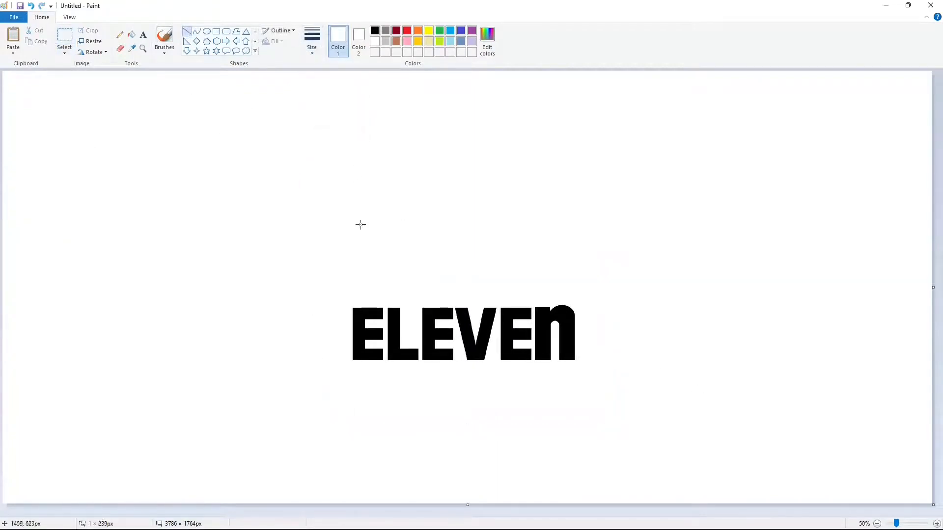
pyautogui.click(374, 32)
pyautogui.moveTo(360, 165); pyautogui.dragTo(543, 168)
pyautogui.moveTo(360, 236)
pyautogui.mouseDown()
pyautogui.moveTo(411, 237)
pyautogui.moveTo(544, 165)
pyautogui.mouseUp()
pyautogui.click(506, 247)
pyautogui.click(476, 212)
pyautogui.click(503, 187)
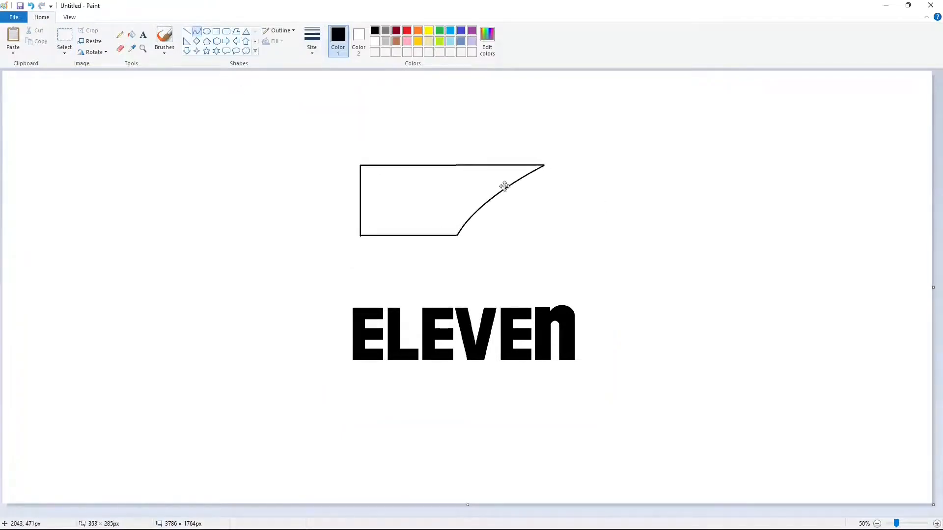
# Try a vertical edge and outer curve for the 7's stem, and undo them along with the bar's curved end
pyautogui.click(187, 31)
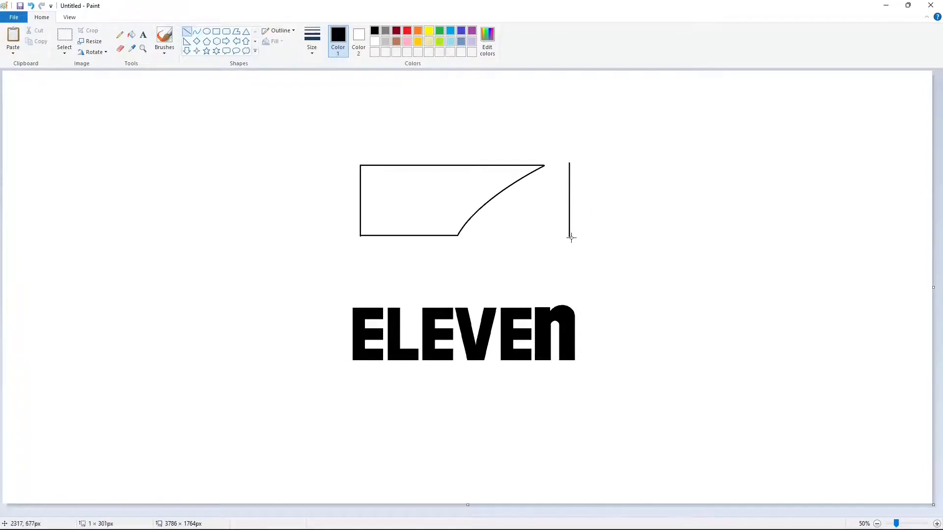
pyautogui.click(196, 31)
pyautogui.moveTo(570, 163)
pyautogui.mouseDown()
pyautogui.moveTo(452, 274)
pyautogui.moveTo(439, 300)
pyautogui.mouseUp()
pyautogui.click(503, 186)
pyautogui.moveTo(451, 249); pyautogui.dragTo(447, 252)
pyautogui.hotkey('ctrl', 'z')
pyautogui.hotkey('ctrl', 'z')
# Redraw the bar's slanted right end as a gentle curve joining its bottom edge to its upper tip
pyautogui.moveTo(456, 235); pyautogui.dragTo(544, 164)
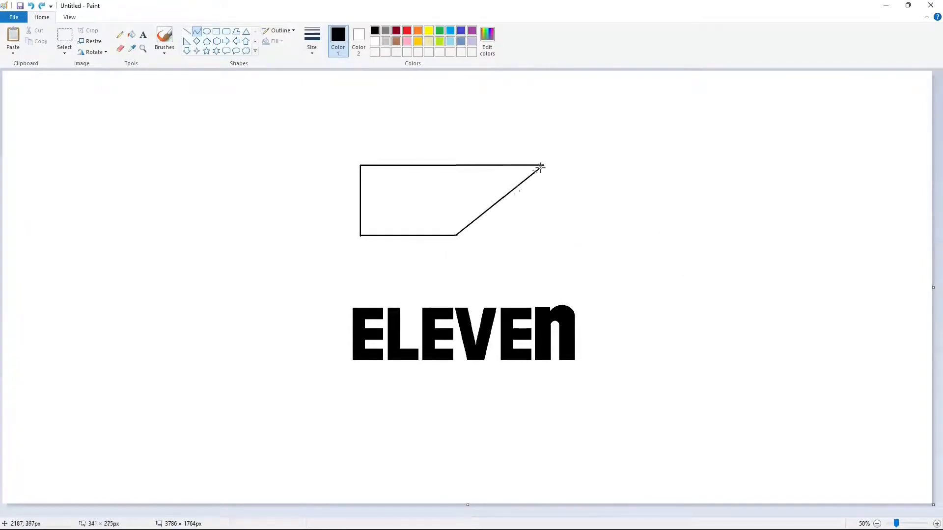
pyautogui.moveTo(493, 205)
pyautogui.mouseDown()
pyautogui.moveTo(474, 213)
pyautogui.moveTo(504, 184)
pyautogui.mouseUp()
pyautogui.click(504, 184)
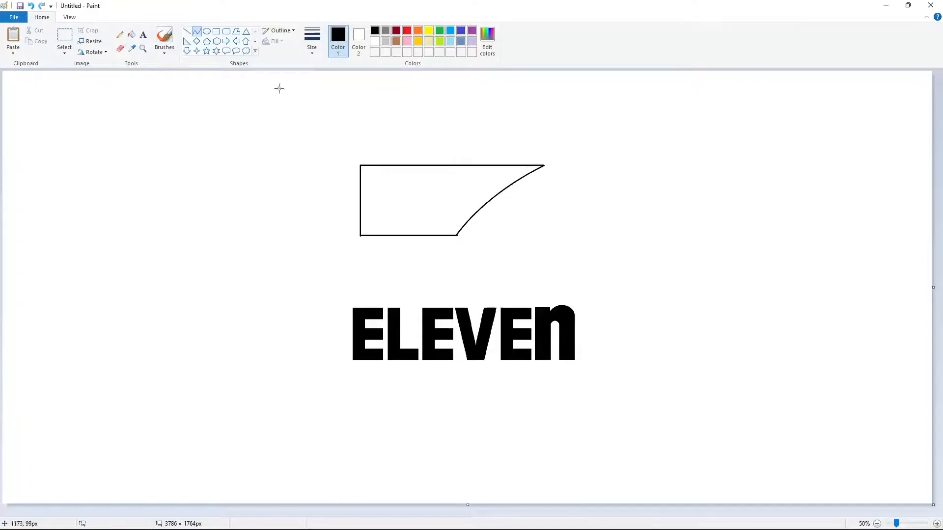
# Draw the 7 stem's vertical right edge and its long outer curve running parallel to the bar's curved end
pyautogui.click(187, 31)
pyautogui.moveTo(569, 163); pyautogui.dragTo(573, 224)
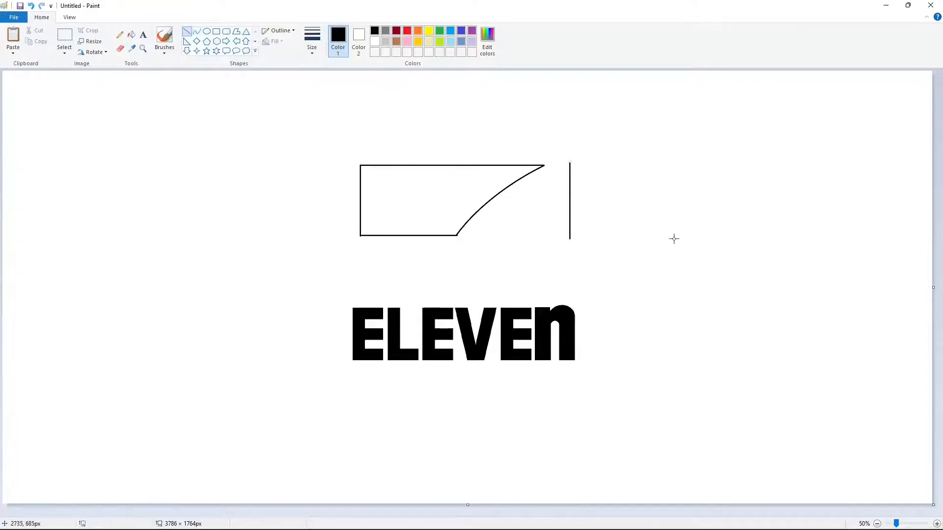
pyautogui.click(196, 31)
pyautogui.moveTo(570, 163); pyautogui.dragTo(438, 298)
pyautogui.moveTo(504, 223); pyautogui.dragTo(502, 198)
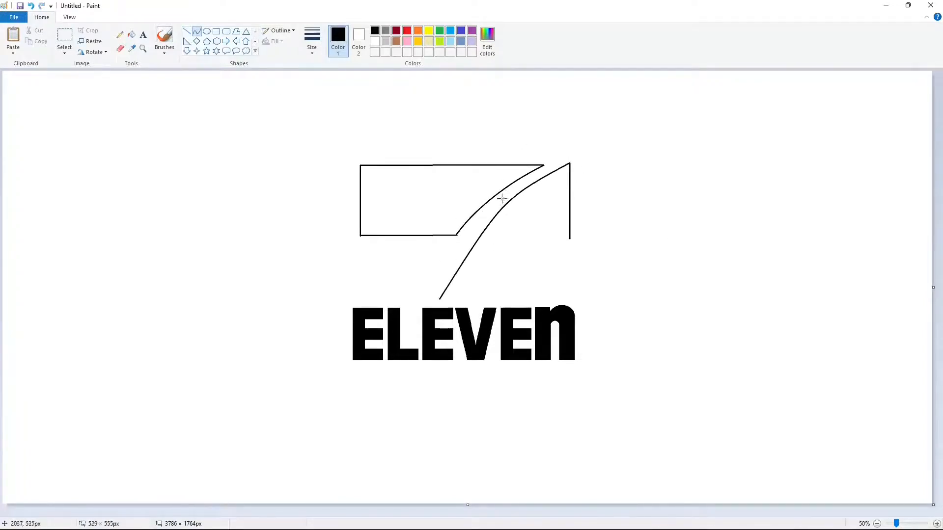
pyautogui.moveTo(469, 245); pyautogui.dragTo(451, 238)
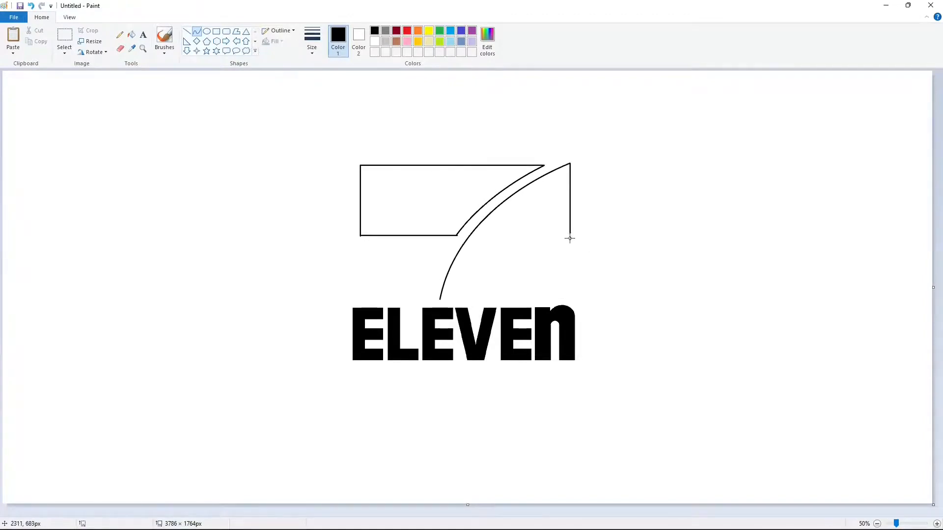
# Draw the stem's inner curve and close the stem with a horizontal bottom edge just above ELEVEn
pyautogui.moveTo(569, 239); pyautogui.dragTo(542, 250)
pyautogui.moveTo(523, 279); pyautogui.dragTo(518, 277)
pyautogui.click(186, 31)
pyautogui.moveTo(440, 298); pyautogui.dragTo(515, 299)
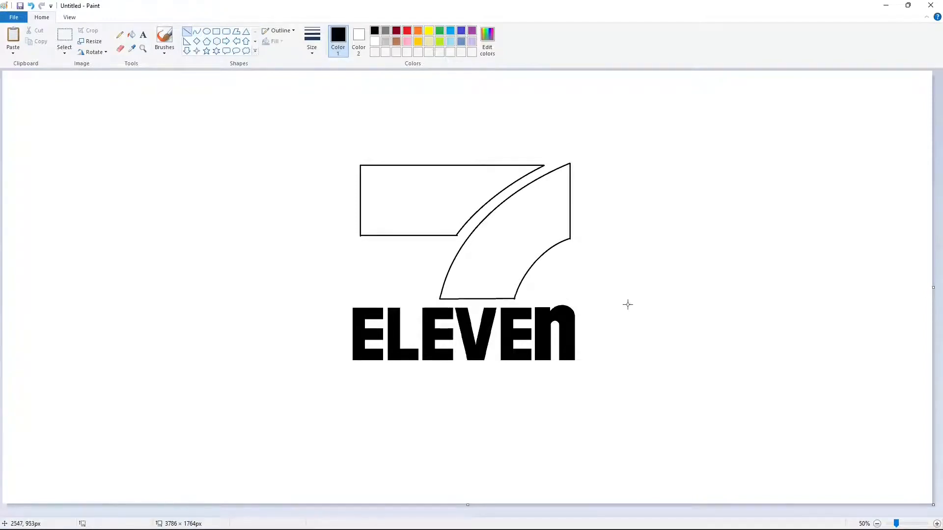
pyautogui.hotkey('ctrl', 'z')
pyautogui.moveTo(439, 298); pyautogui.dragTo(514, 300)
# Draw the straight top edge and slightly curved left side of the 7's foot beneath ELEVEn
pyautogui.moveTo(429, 364); pyautogui.dragTo(506, 365)
pyautogui.click(197, 31)
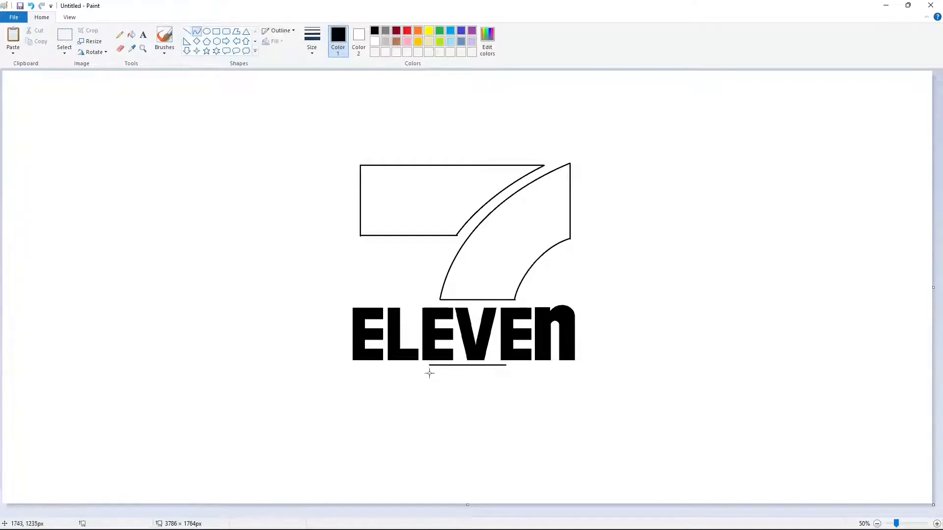
pyautogui.moveTo(425, 397); pyautogui.dragTo(423, 453)
pyautogui.click(423, 414)
pyautogui.click(424, 414)
# Close the outline of the 7's foot with a nearly vertical right side and a horizontal bottom edge
pyautogui.moveTo(505, 364)
pyautogui.mouseDown()
pyautogui.moveTo(503, 453)
pyautogui.moveTo(566, 456)
pyautogui.mouseUp()
pyautogui.click(505, 411)
pyautogui.click(505, 417)
pyautogui.hotkey('ctrl', 'z')
pyautogui.click(188, 31)
pyautogui.moveTo(428, 453); pyautogui.dragTo(504, 453)
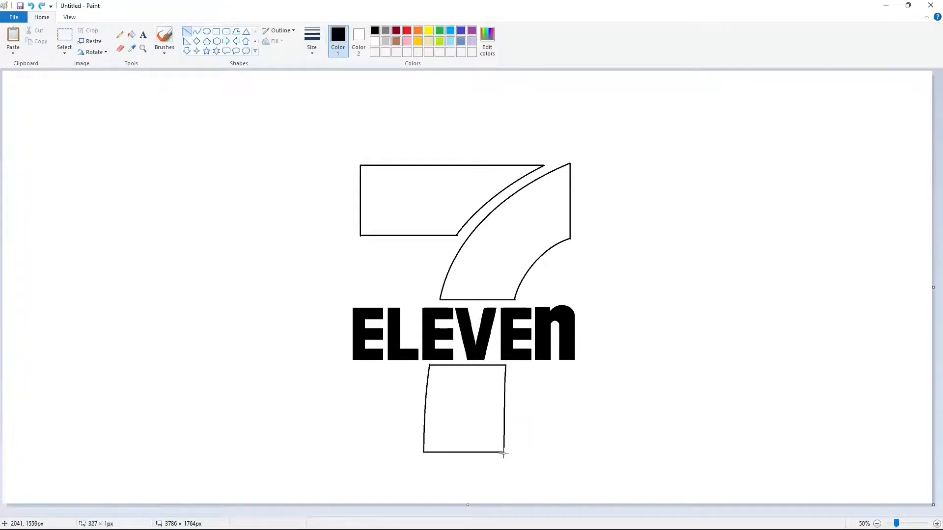
# Fill the outlined sections of the 7 with black
pyautogui.click(131, 34)
pyautogui.click(442, 201)
pyautogui.click(463, 397)
# Clean up the stray corner edges of the black 7 sections with short white lines
pyautogui.click(937, 524)
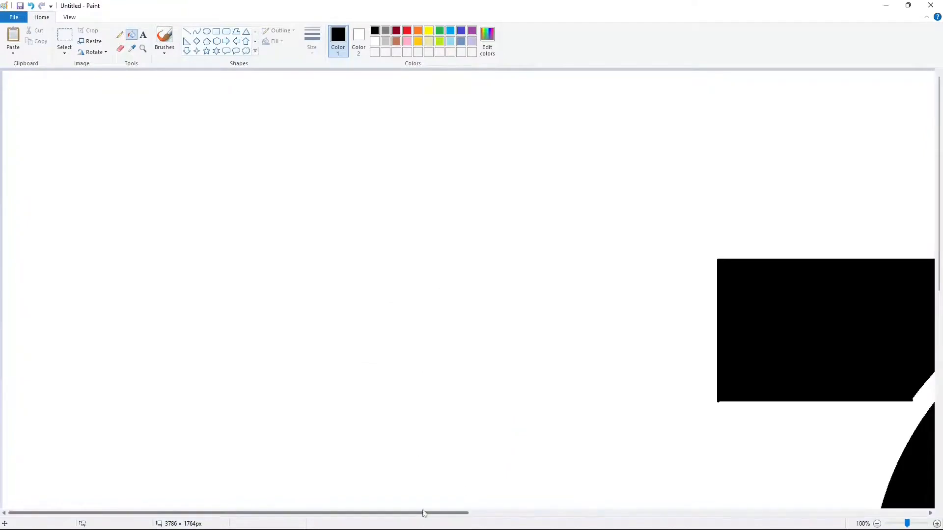
pyautogui.moveTo(422, 513); pyautogui.dragTo(588, 513)
pyautogui.click(187, 32)
pyautogui.click(374, 41)
pyautogui.moveTo(597, 399); pyautogui.dragTo(587, 413)
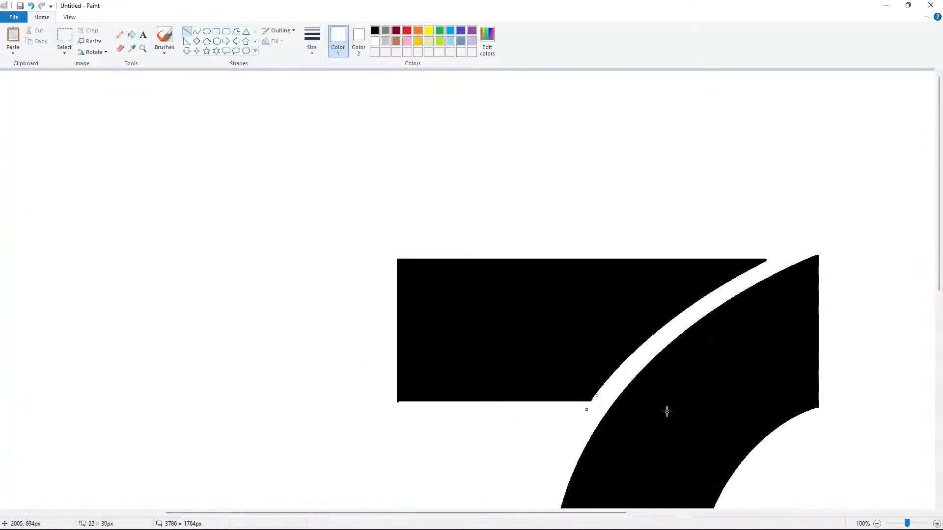
pyautogui.scroll(-7, 853, 409)
pyautogui.scroll(2, 837, 435)
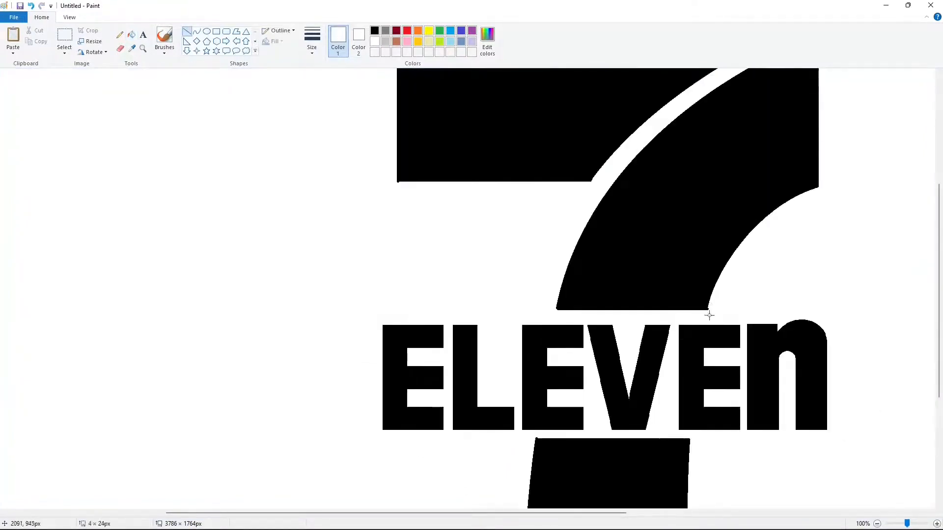
pyautogui.scroll(-2, 748, 314)
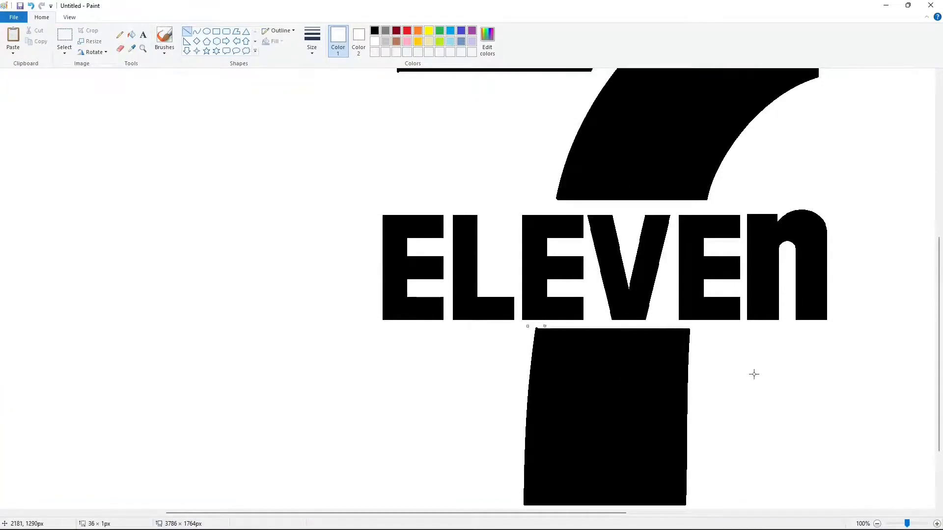
pyautogui.scroll(2, 754, 375)
pyautogui.keyDown('ctrl'); pyautogui.scroll(-1, 837, 429); pyautogui.keyUp('ctrl')
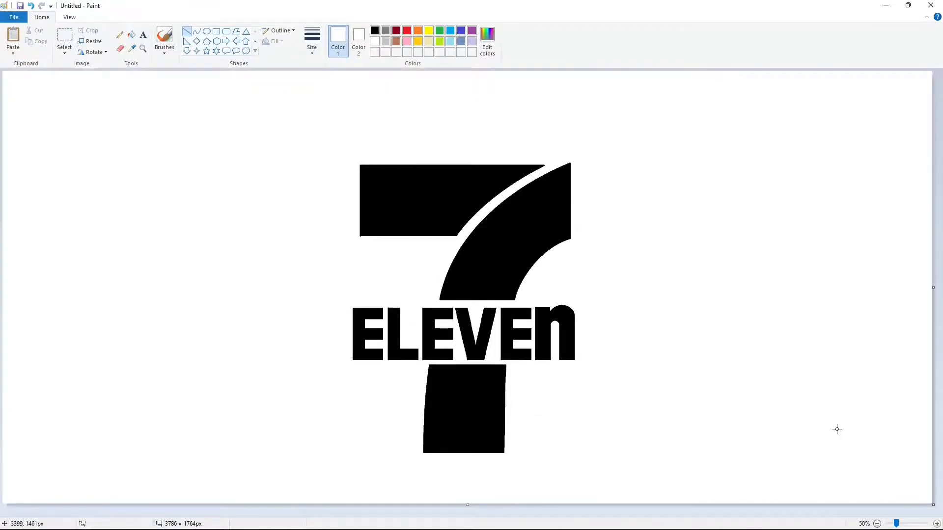
# Draw a black horizontal line above the 7 and an inward-slanting line down the left of the logo as a frame
pyautogui.click(375, 32)
pyautogui.moveTo(309, 124); pyautogui.dragTo(609, 124)
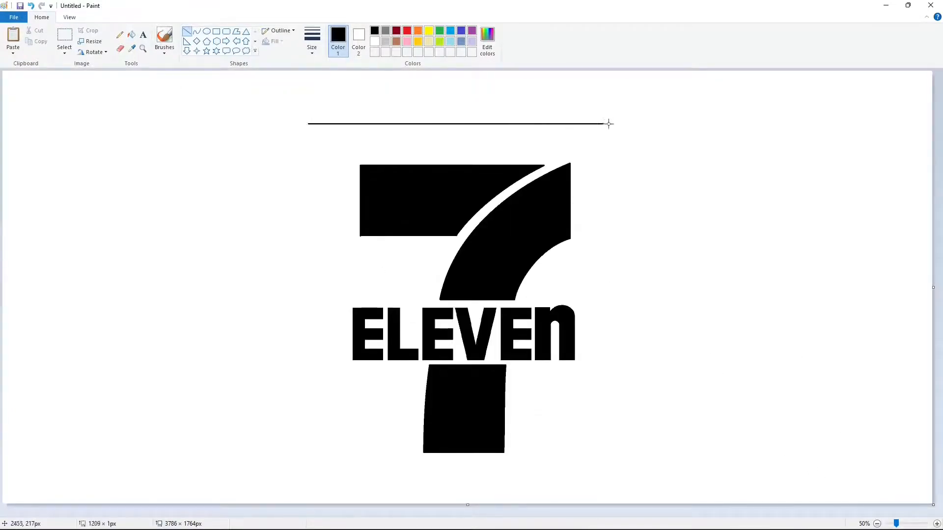
pyautogui.moveTo(308, 124); pyautogui.dragTo(339, 444)
# Fill the 7's foot with purple as a temporary contrast colour
pyautogui.click(131, 35)
pyautogui.click(471, 30)
pyautogui.click(463, 393)
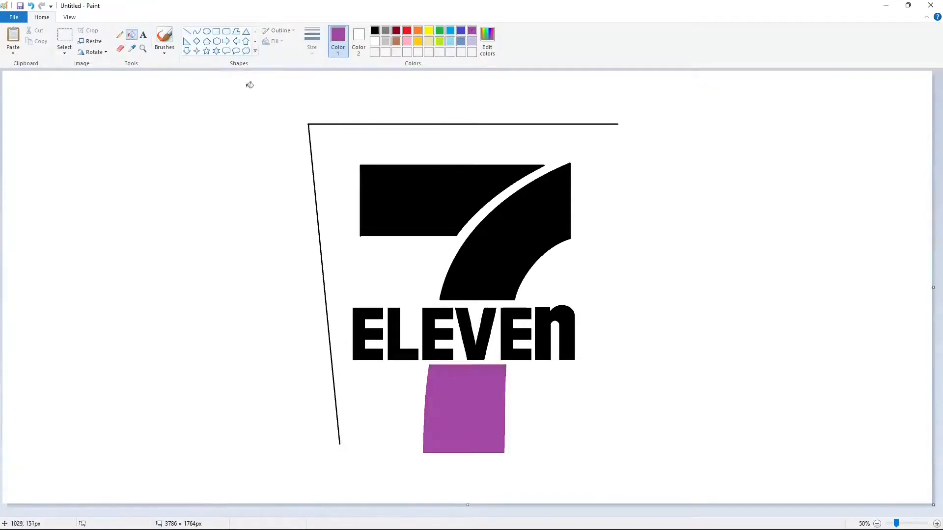
# Draw the frame's black inward-slanting right side and a horizontal bottom edge crossing the 7's foot
pyautogui.click(187, 31)
pyautogui.click(374, 31)
pyautogui.moveTo(616, 124); pyautogui.dragTo(585, 444)
pyautogui.moveTo(331, 444); pyautogui.dragTo(595, 443)
pyautogui.click(661, 444)
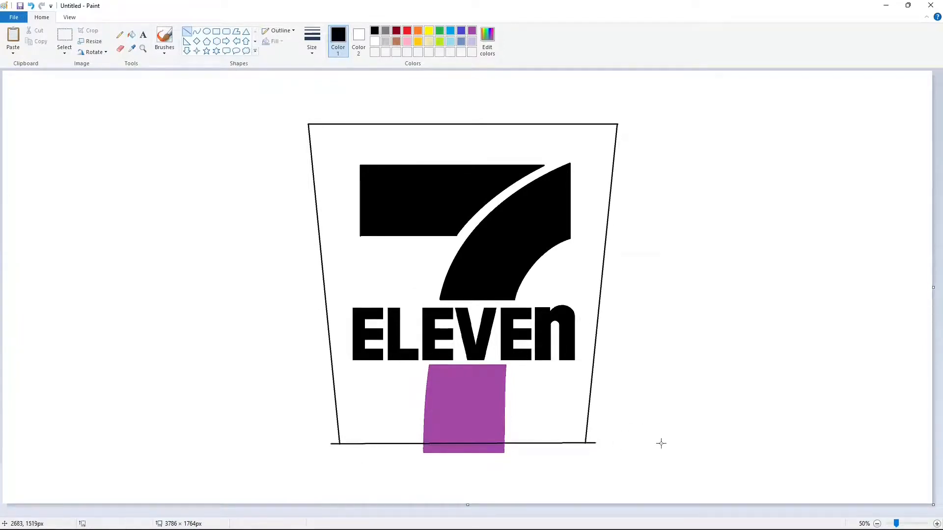
# Outline a notch around the foot's lower end and erase the frame's bottom edge between notch and foot with white
pyautogui.moveTo(408, 457); pyautogui.dragTo(529, 457)
pyautogui.click(643, 455)
pyautogui.click(937, 524)
pyautogui.scroll(-3, 405, 501)
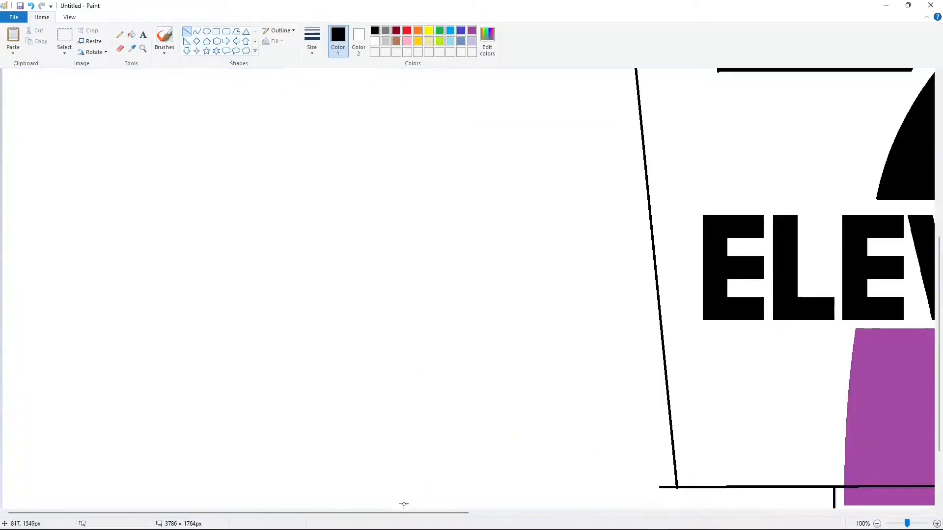
pyautogui.moveTo(403, 513); pyautogui.dragTo(624, 516)
pyautogui.scroll(-1, 584, 464)
pyautogui.click(375, 42)
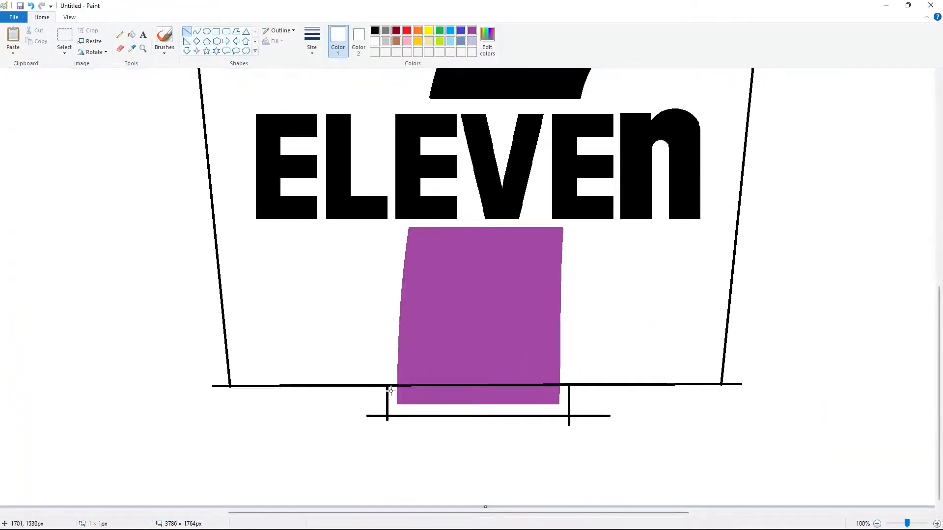
pyautogui.moveTo(391, 389); pyautogui.dragTo(391, 377)
pyautogui.click(393, 390)
pyautogui.moveTo(562, 389); pyautogui.dragTo(562, 381)
# Recolour the black line crossing the foot purple, and fill the whole foot with black again
pyautogui.click(131, 36)
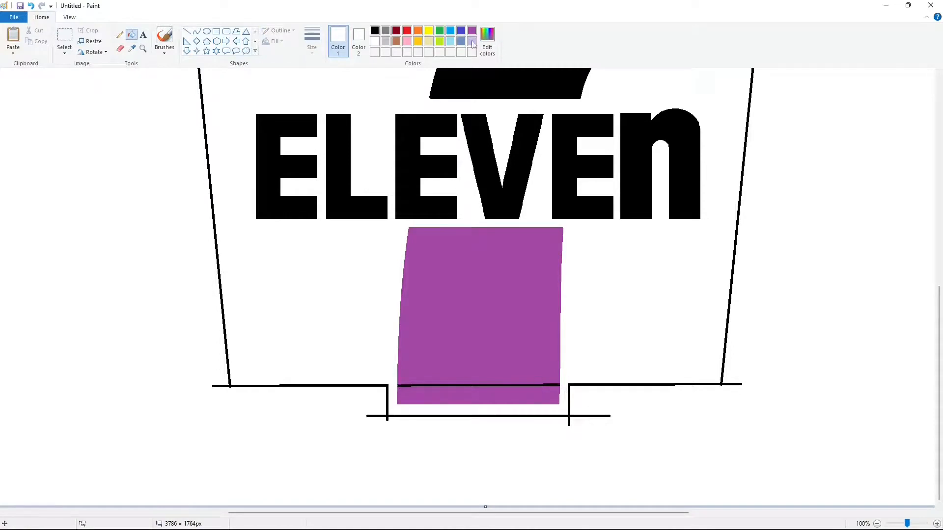
pyautogui.click(506, 383)
pyautogui.hotkey('ctrl', 'z')
pyautogui.click(472, 30)
pyautogui.click(499, 383)
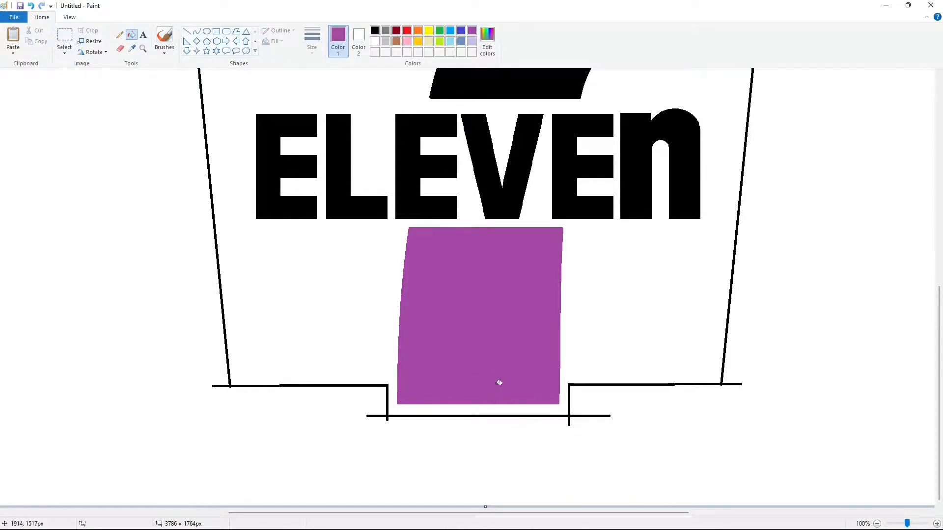
pyautogui.click(374, 30)
pyautogui.click(491, 301)
pyautogui.click(877, 524)
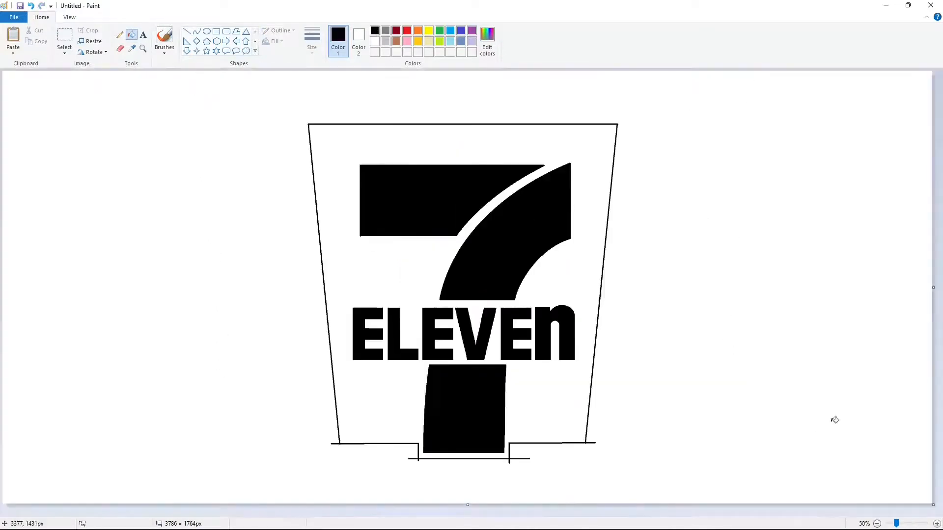
# Draw a small purple circle in the empty area right of the frame and copy it
pyautogui.click(207, 30)
pyautogui.moveTo(319, 132)
pyautogui.mouseDown()
pyautogui.moveTo(346, 158)
pyautogui.moveTo(326, 141)
pyautogui.moveTo(764, 202)
pyautogui.mouseUp()
pyautogui.click(472, 31)
pyautogui.click(64, 37)
pyautogui.moveTo(730, 143); pyautogui.dragTo(835, 261)
pyautogui.click(847, 341)
# Paste a copy of the circle into the frame's upper-left corner, touching both edges
pyautogui.click(937, 524)
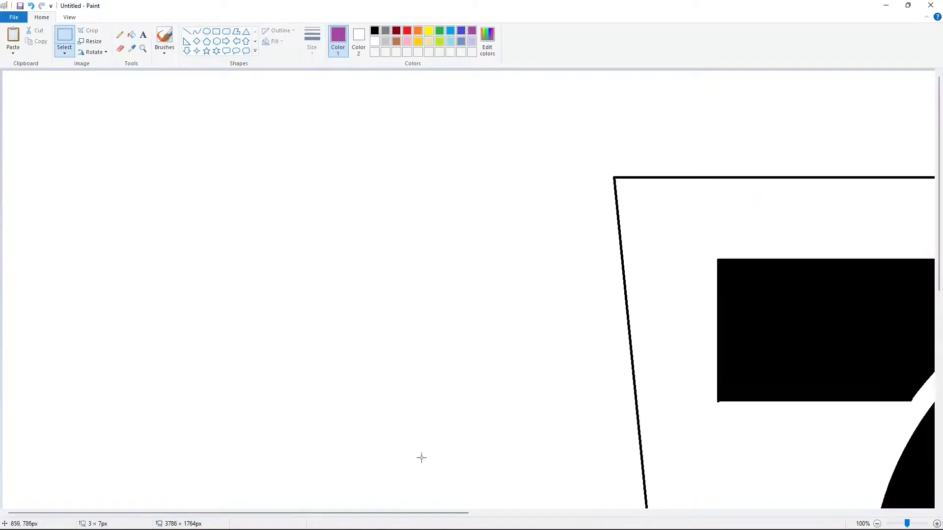
pyautogui.moveTo(416, 514); pyautogui.dragTo(511, 514)
pyautogui.hotkey('ctrl', 'v')
pyautogui.moveTo(87, 199); pyautogui.dragTo(455, 219)
pyautogui.click(693, 244)
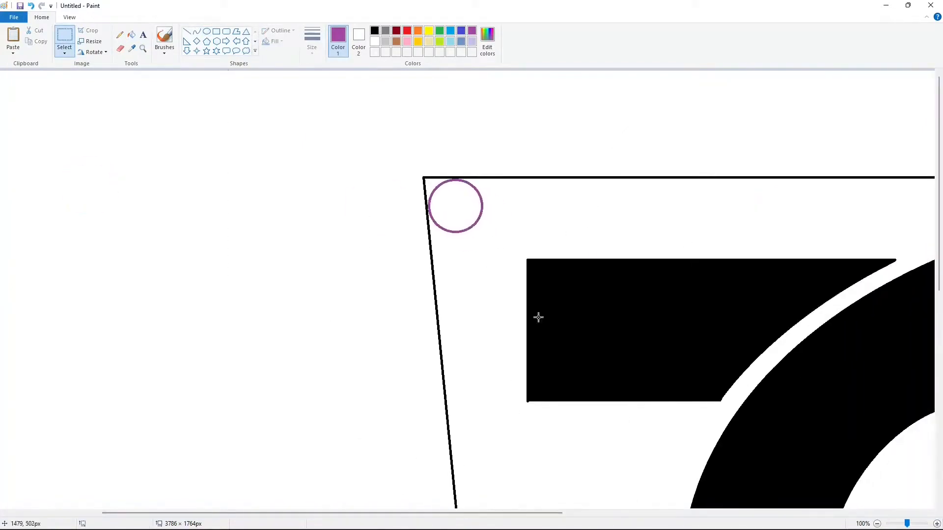
# Paste a second circle and nudge it into the frame's upper-right corner against both edges
pyautogui.moveTo(448, 513); pyautogui.dragTo(630, 516)
pyautogui.hotkey('ctrl', 'v')
pyautogui.moveTo(124, 197); pyautogui.dragTo(669, 220)
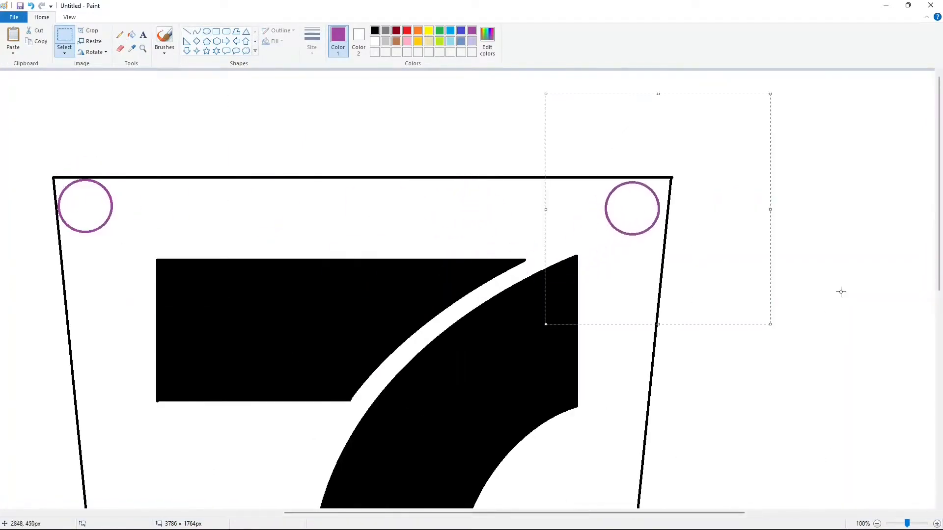
pyautogui.press('Up')
pyautogui.press('Up')
pyautogui.press('Up')
pyautogui.press('Up')
pyautogui.press('Up')
pyautogui.press('Right')
pyautogui.press('Right')
pyautogui.press('Right')
pyautogui.press('Right')
pyautogui.press('Right')
pyautogui.press('Right')
pyautogui.press('Right')
pyautogui.press('Right')
pyautogui.press('Right')
pyautogui.press('Right')
pyautogui.press('Right')
pyautogui.press('Right')
pyautogui.click(779, 446)
# Paste a third circle and nudge it into the frame's lower-right corner against both edges
pyautogui.scroll(-2, 779, 446)
pyautogui.scroll(-3, 778, 445)
pyautogui.hotkey('ctrl', 'v')
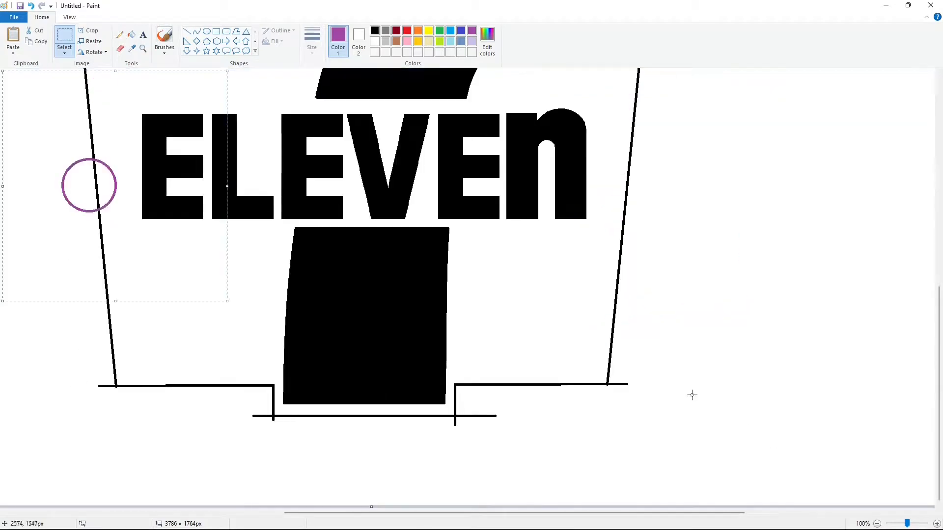
pyautogui.moveTo(82, 183); pyautogui.dragTo(563, 353)
pyautogui.press('Up')
pyautogui.press('Up')
pyautogui.press('Up')
pyautogui.press('Right')
pyautogui.press('Right')
pyautogui.press('Right')
pyautogui.press('Right')
pyautogui.press('Right')
pyautogui.press('Right')
pyautogui.press('Right')
pyautogui.press('Right')
pyautogui.press('Right')
pyautogui.press('Right')
pyautogui.press('Right')
pyautogui.press('Right')
pyautogui.press('Right')
pyautogui.press('Right')
pyautogui.press('Right')
pyautogui.press('Right')
pyautogui.press('Right')
pyautogui.press('Right')
pyautogui.press('Right')
pyautogui.press('Right')
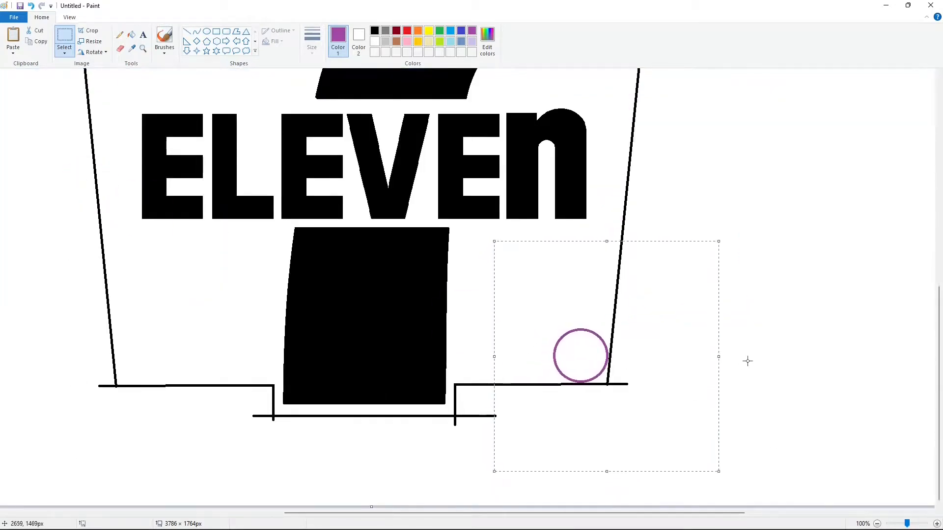
pyautogui.click(747, 360)
# Paste a fourth circle into the frame's lower-left corner, touching both edges
pyautogui.moveTo(511, 513); pyautogui.dragTo(350, 513)
pyautogui.hotkey('ctrl', 'v')
pyautogui.moveTo(130, 212); pyautogui.dragTo(511, 386)
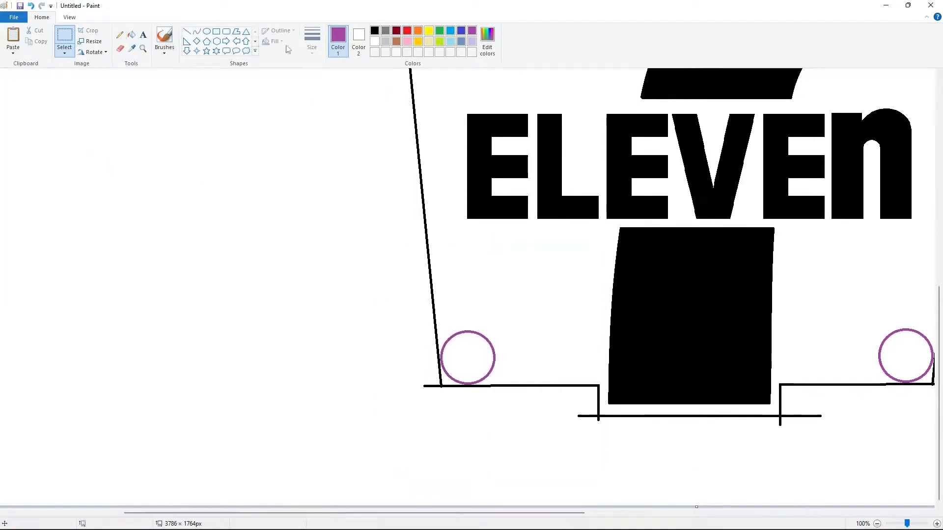
# Fill the small wedges between the circles and the frame's four corners with black
pyautogui.click(374, 31)
pyautogui.click(132, 34)
pyautogui.click(447, 381)
pyautogui.scroll(5, 488, 362)
pyautogui.click(386, 80)
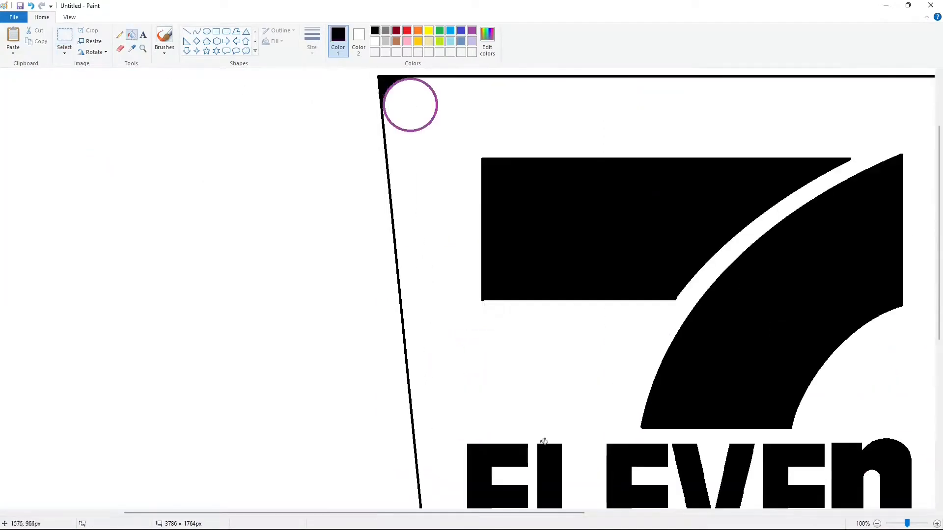
pyautogui.moveTo(539, 513); pyautogui.dragTo(694, 513)
pyautogui.click(676, 84)
pyautogui.scroll(-4, 609, 442)
pyautogui.click(616, 379)
pyautogui.click(877, 524)
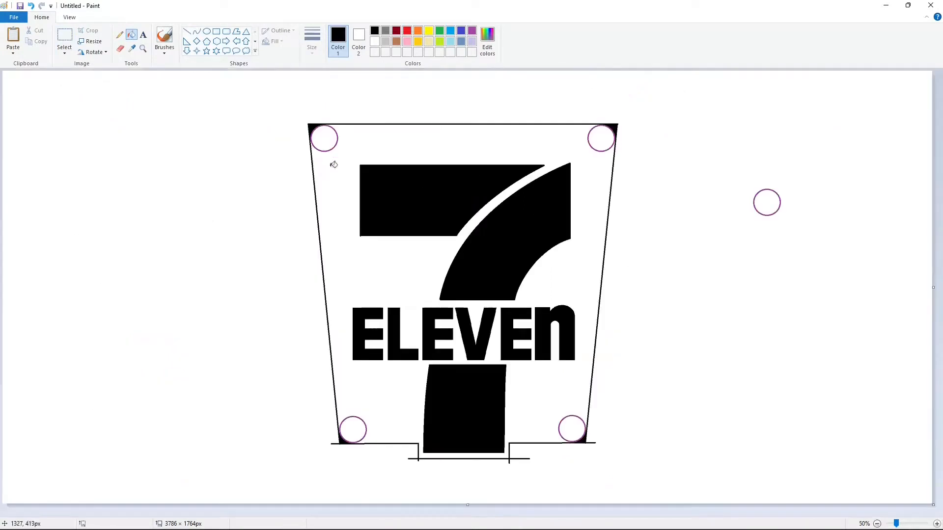
# Remove the purple circles inside and outside the frame by filling each surrounding area purple and then white
pyautogui.click(472, 31)
pyautogui.click(470, 142)
pyautogui.click(375, 41)
pyautogui.click(496, 145)
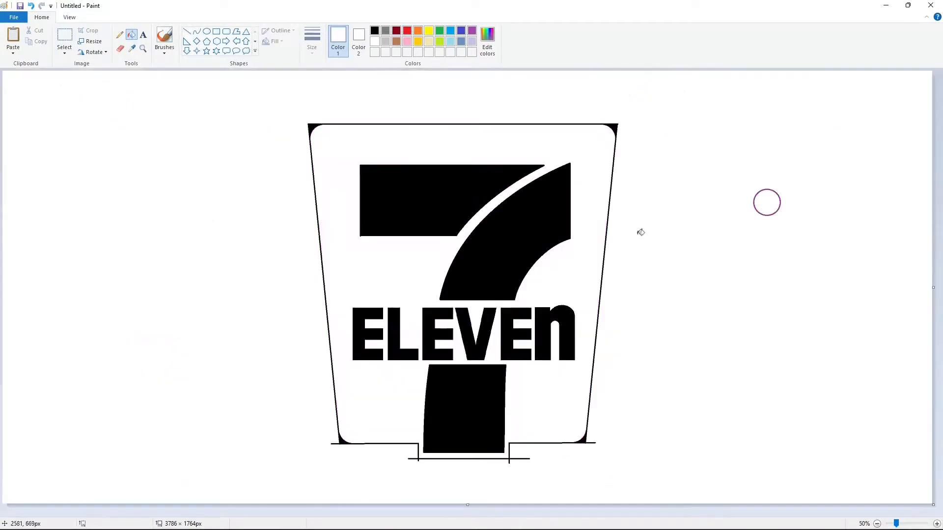
pyautogui.click(472, 31)
pyautogui.click(517, 113)
pyautogui.click(376, 43)
pyautogui.click(304, 103)
# Draw a black unfilled square around the frame and fill the space between them with black
pyautogui.click(217, 32)
pyautogui.click(277, 42)
pyautogui.click(283, 64)
pyautogui.click(374, 31)
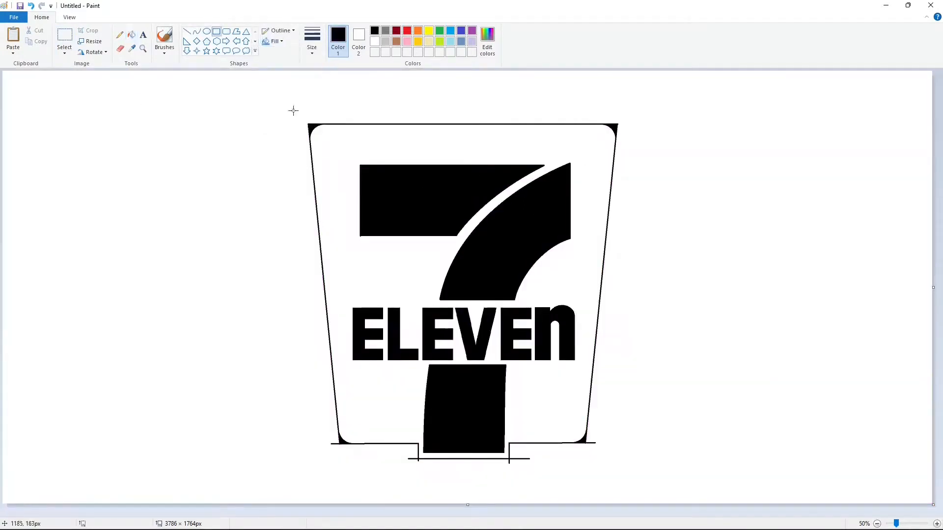
pyautogui.moveTo(276, 103); pyautogui.dragTo(653, 469)
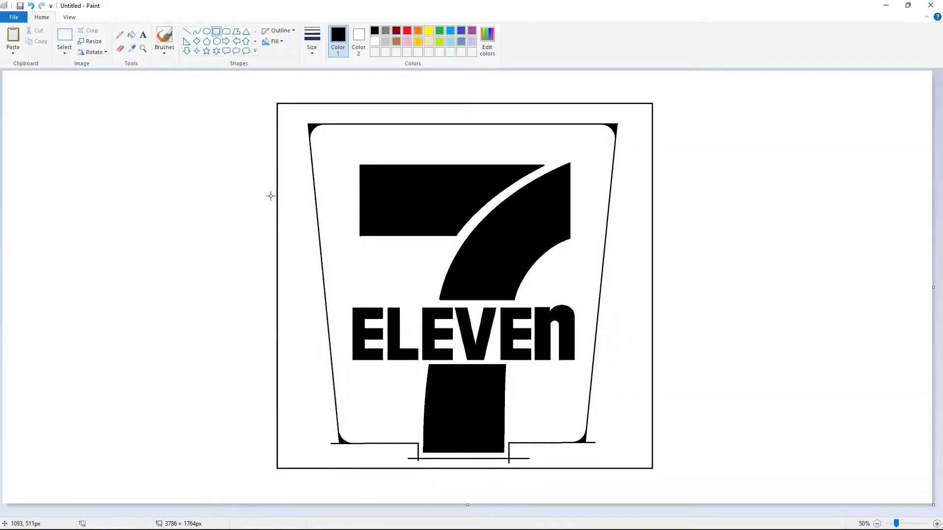
pyautogui.click(132, 34)
pyautogui.click(293, 188)
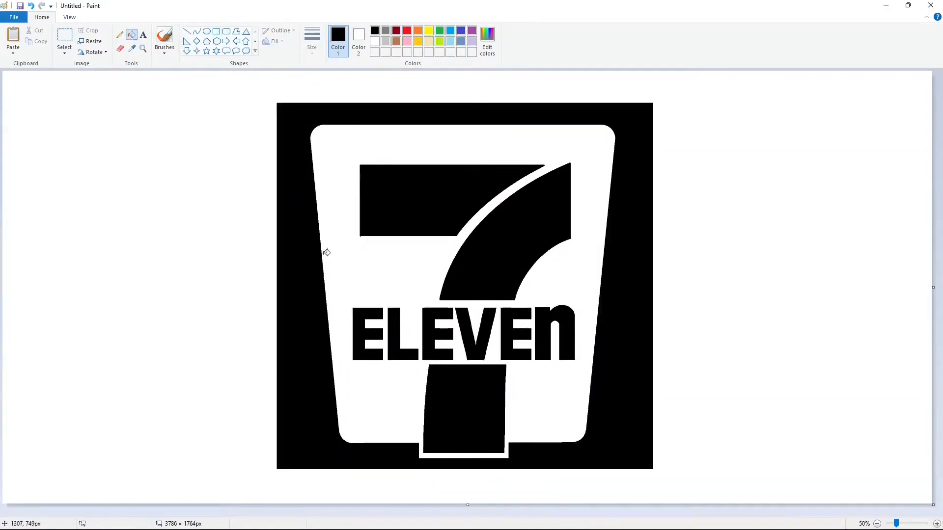
# Define two custom colours, a green of RGB 27, 139, 61 and an orange of RGB 242, 97, 0
pyautogui.click(407, 32)
pyautogui.click(439, 31)
pyautogui.click(487, 42)
pyautogui.moveTo(577, 252)
pyautogui.mouseDown()
pyautogui.moveTo(577, 266)
pyautogui.moveTo(577, 248)
pyautogui.moveTo(577, 256)
pyautogui.mouseUp()
pyautogui.click(388, 339)
pyautogui.click(418, 31)
pyautogui.click(487, 42)
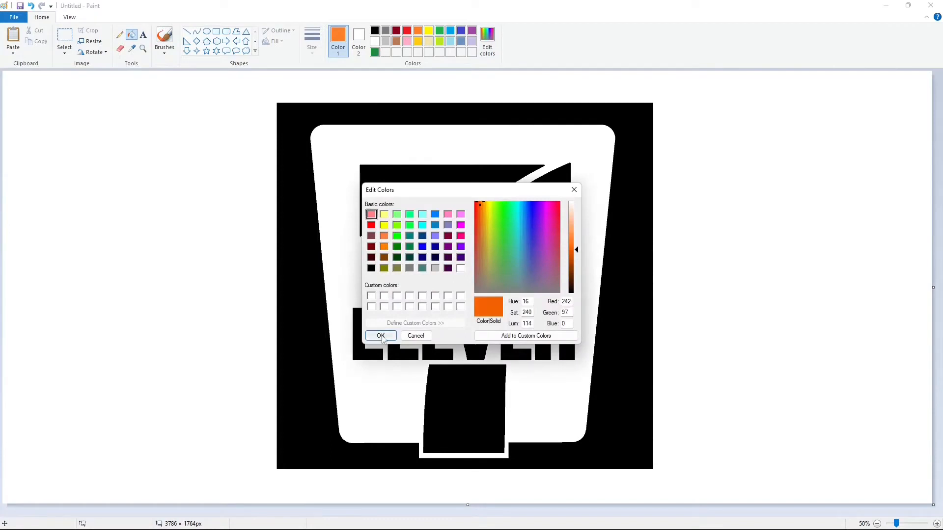
pyautogui.click(376, 334)
# Fill all the ELEVEn letters and the square background around the frame with the custom green
pyautogui.click(375, 52)
pyautogui.click(369, 328)
pyautogui.click(395, 332)
pyautogui.click(435, 337)
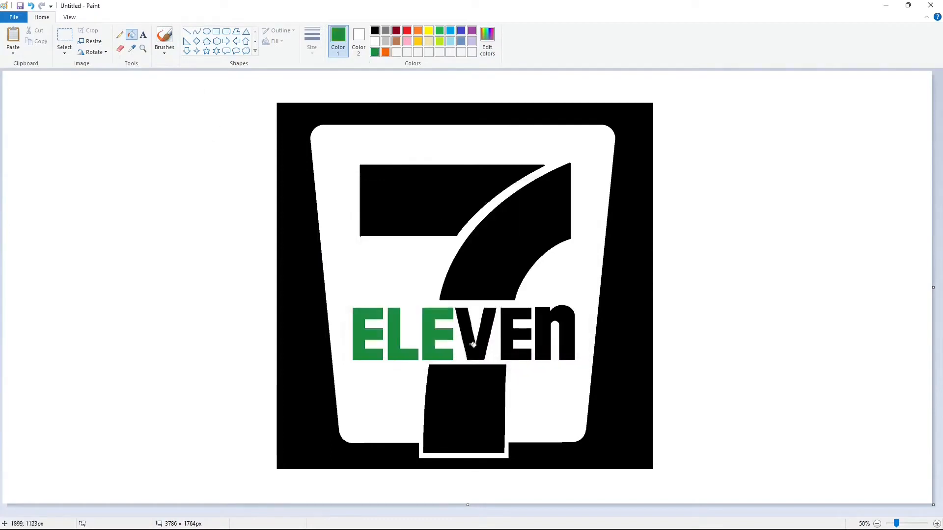
pyautogui.click(472, 344)
pyautogui.click(514, 340)
pyautogui.click(540, 340)
pyautogui.click(613, 375)
# Fill the 7's curved stem and foot with red and its top bar with the custom orange
pyautogui.click(407, 30)
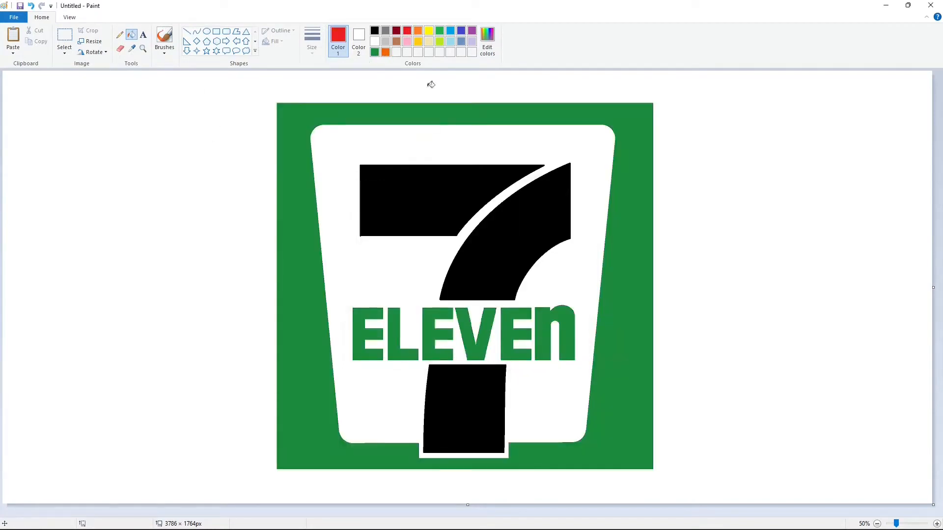
pyautogui.click(491, 245)
pyautogui.click(484, 389)
pyautogui.click(385, 52)
pyautogui.click(414, 191)
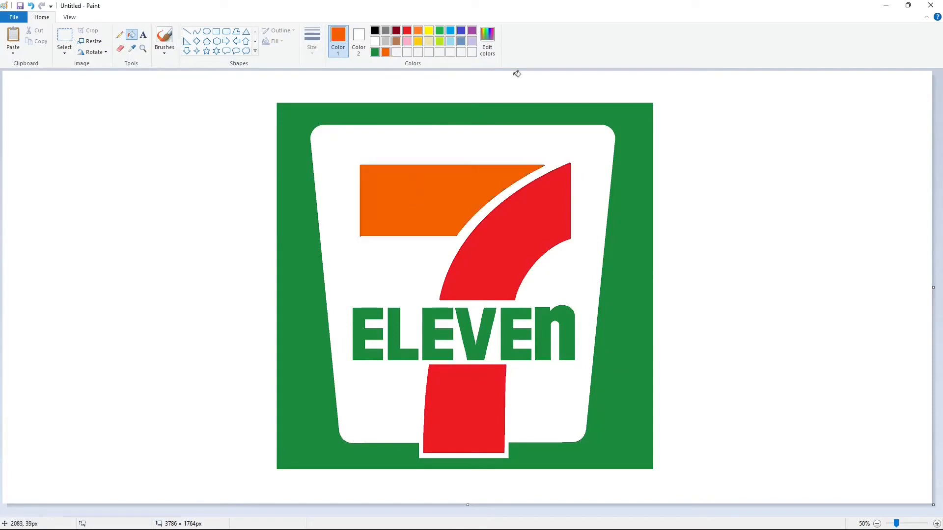
# Define a darker, less saturated custom green based on the existing custom green
pyautogui.click(375, 52)
pyautogui.click(487, 40)
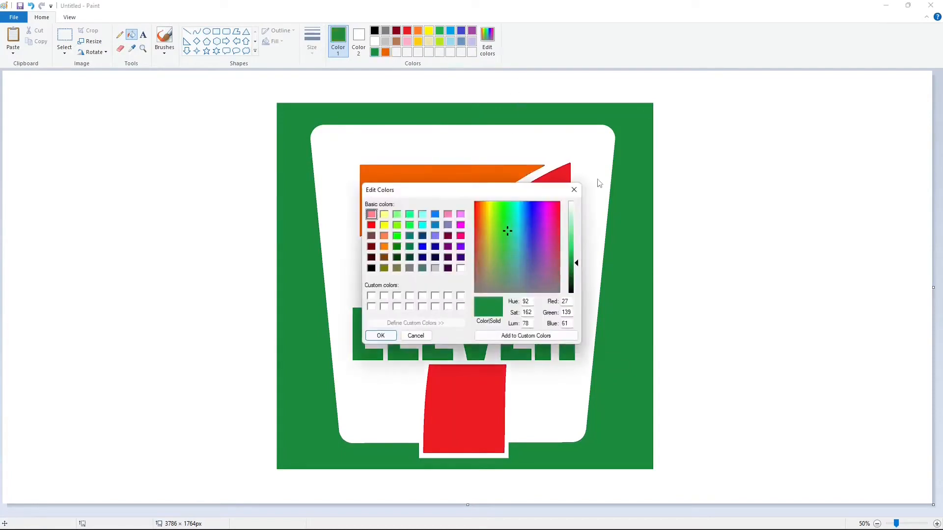
pyautogui.moveTo(507, 231); pyautogui.dragTo(510, 238)
pyautogui.moveTo(576, 263); pyautogui.dragTo(576, 269)
pyautogui.click(381, 337)
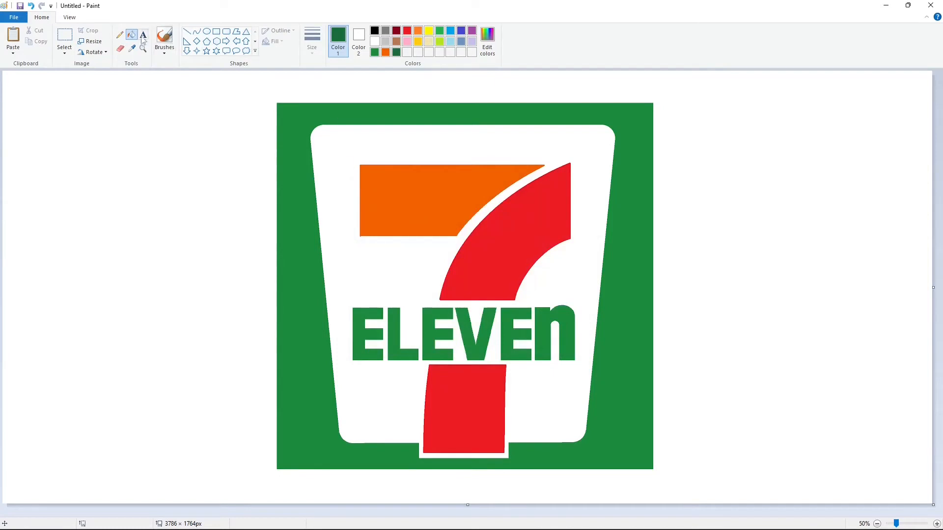
# Refill all six ELEVEn letters and the square background around the frame with the darker custom green
pyautogui.click(362, 330)
pyautogui.click(393, 339)
pyautogui.click(431, 339)
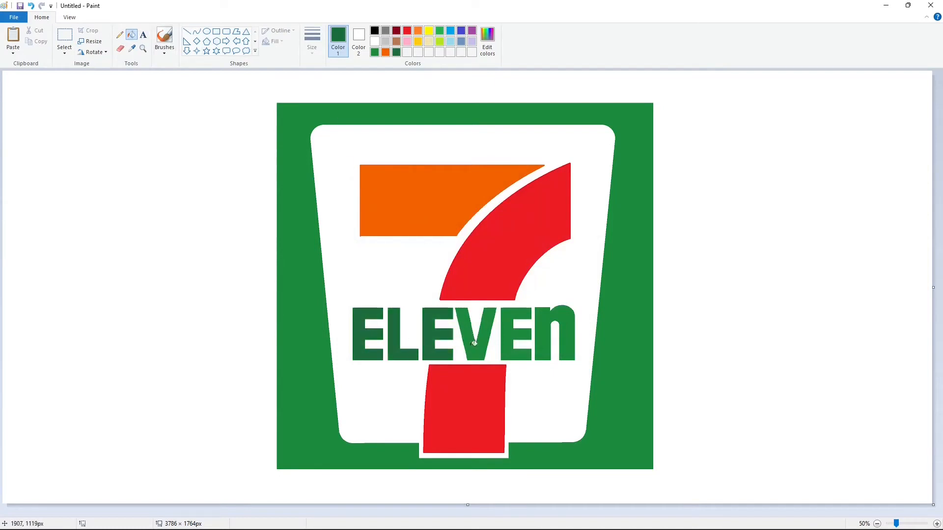
pyautogui.click(476, 341)
pyautogui.click(508, 344)
pyautogui.click(549, 345)
pyautogui.click(608, 366)
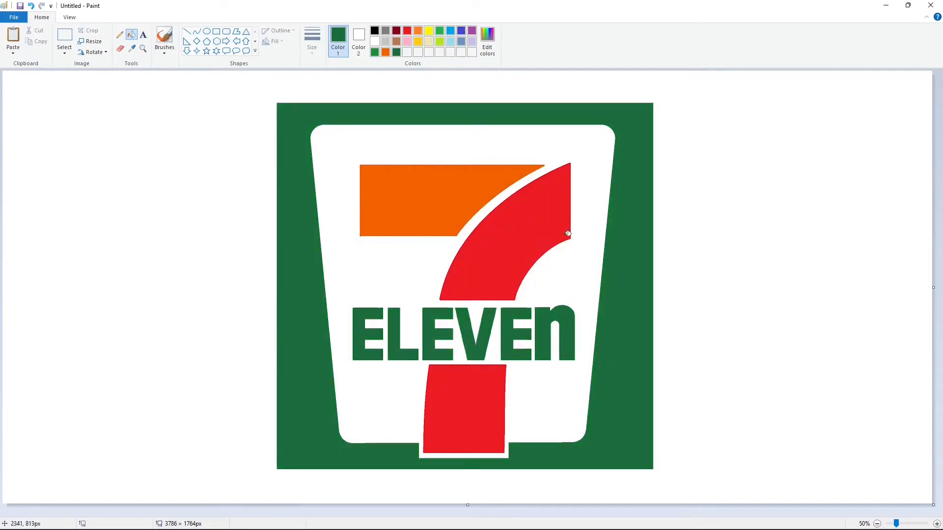